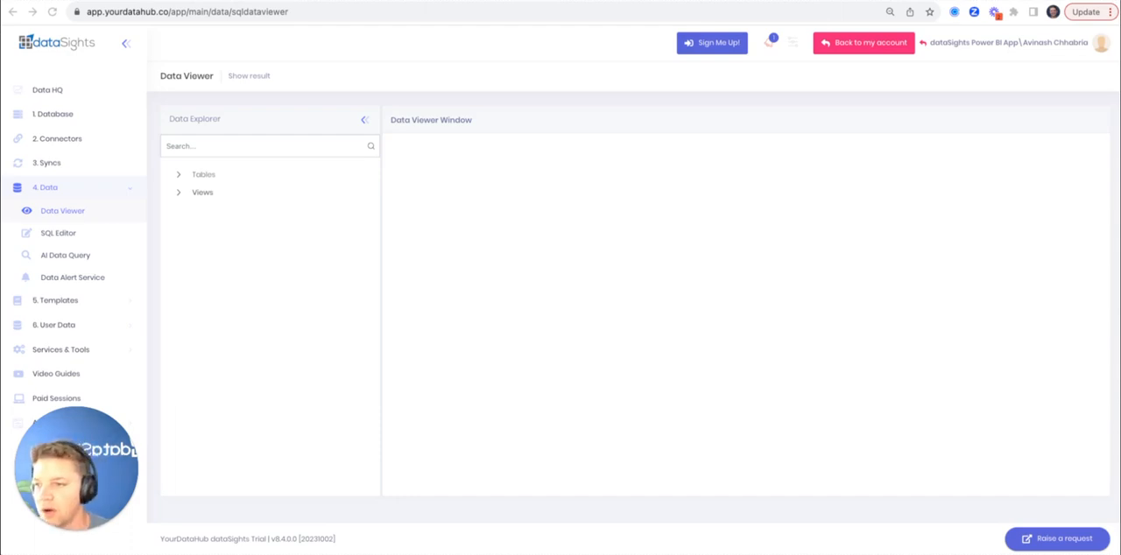
View the records of the XeroInvoicesRecurringRevenue table from the Other group of tables
left_click(177, 175)
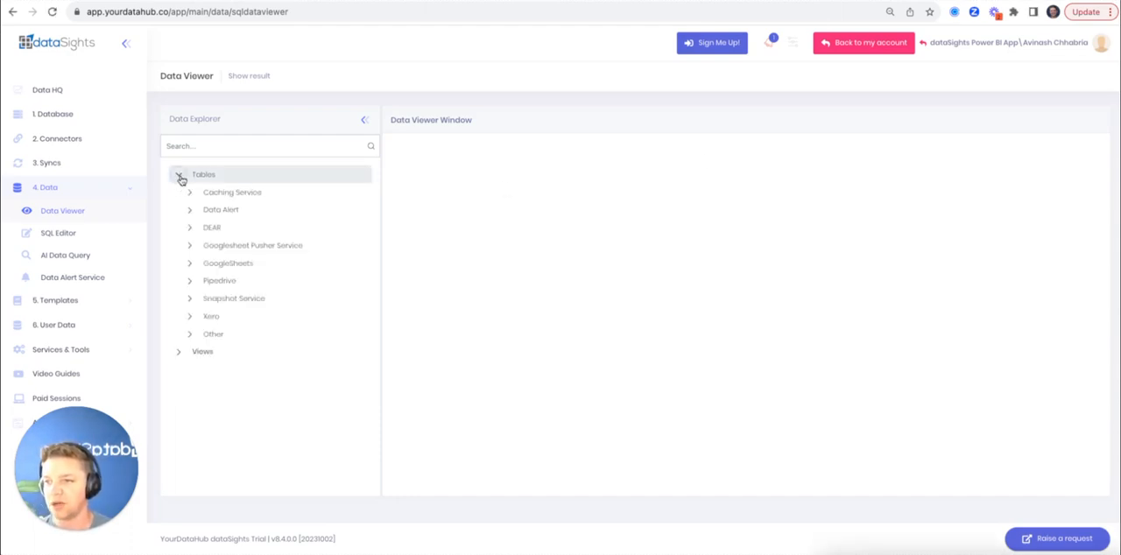
left_click(189, 335)
scroll(268, 310, "down", 1)
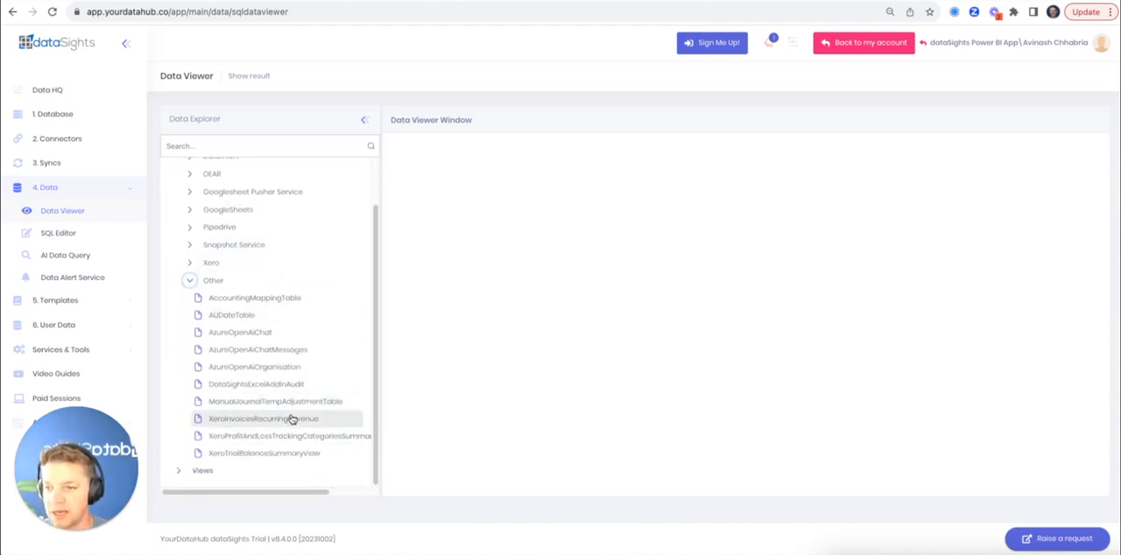
left_click(239, 424)
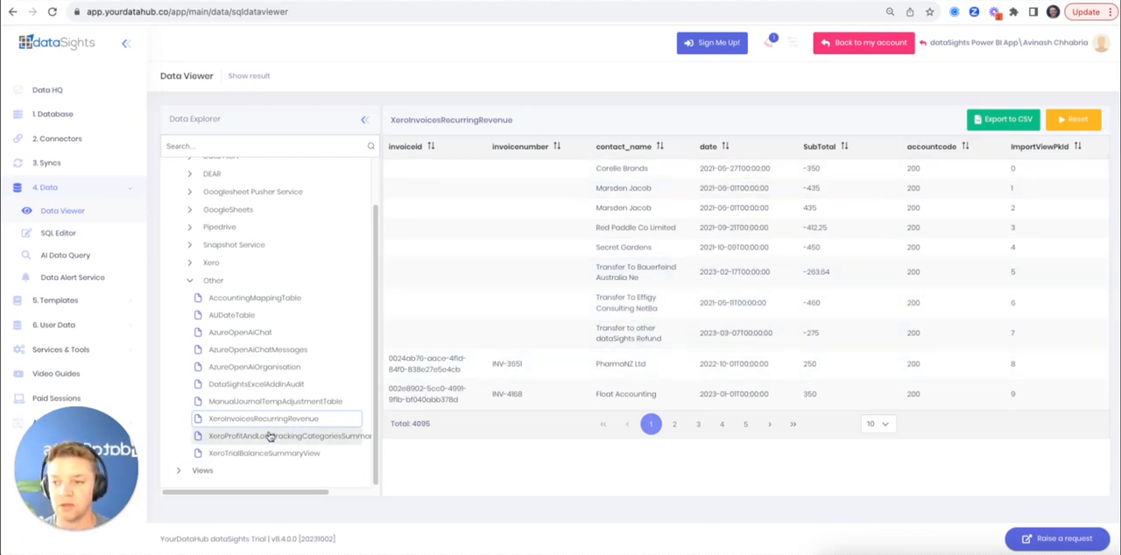
left_click(192, 285)
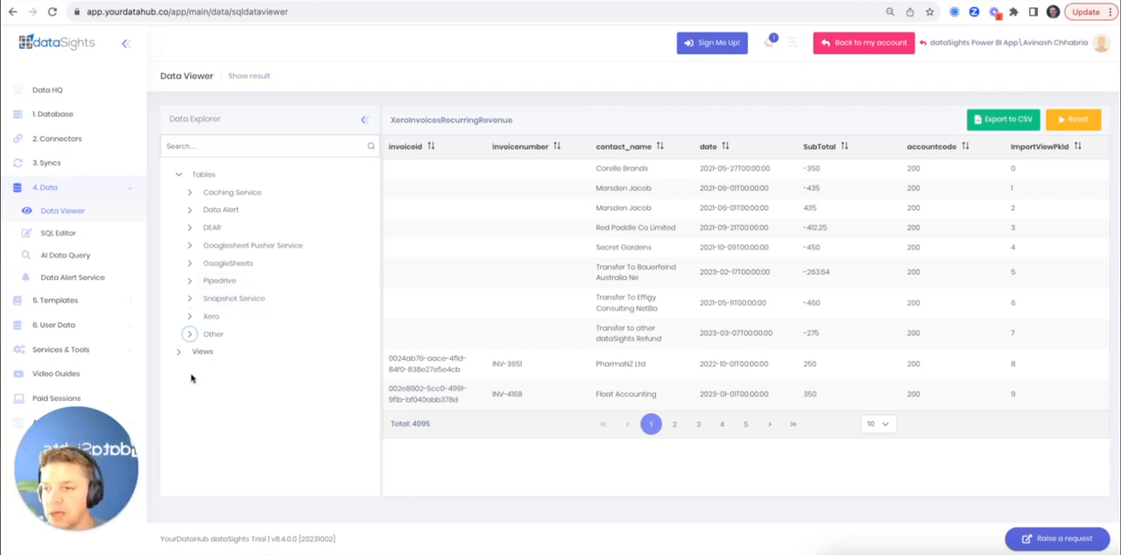
In a new AI Data Query chat, ask whether, given a SQL table, it can calculate month-on-month MRR Growth rate for the last 12 months
left_click(78, 256)
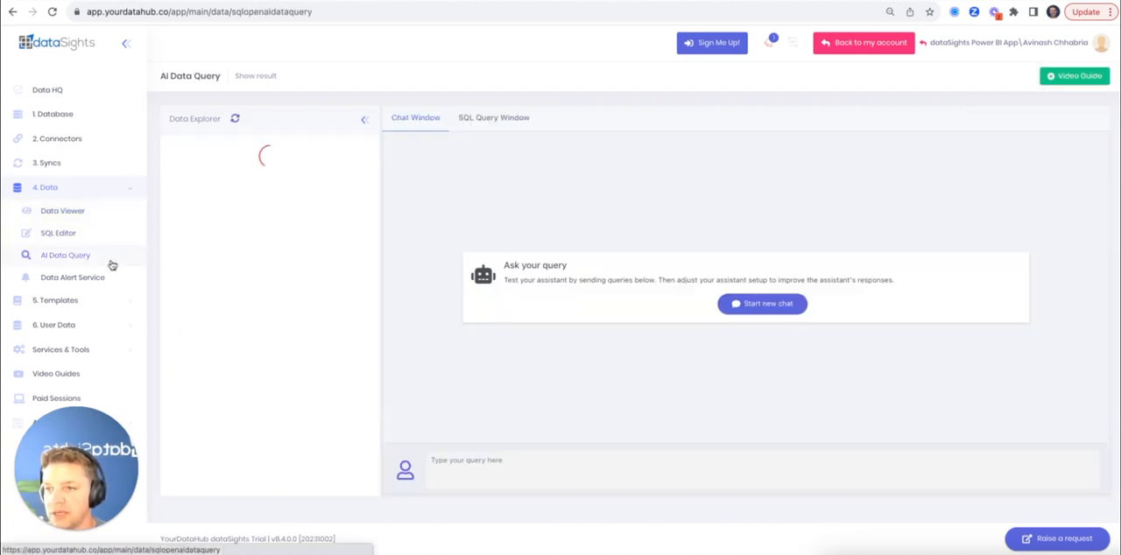
left_click(768, 304)
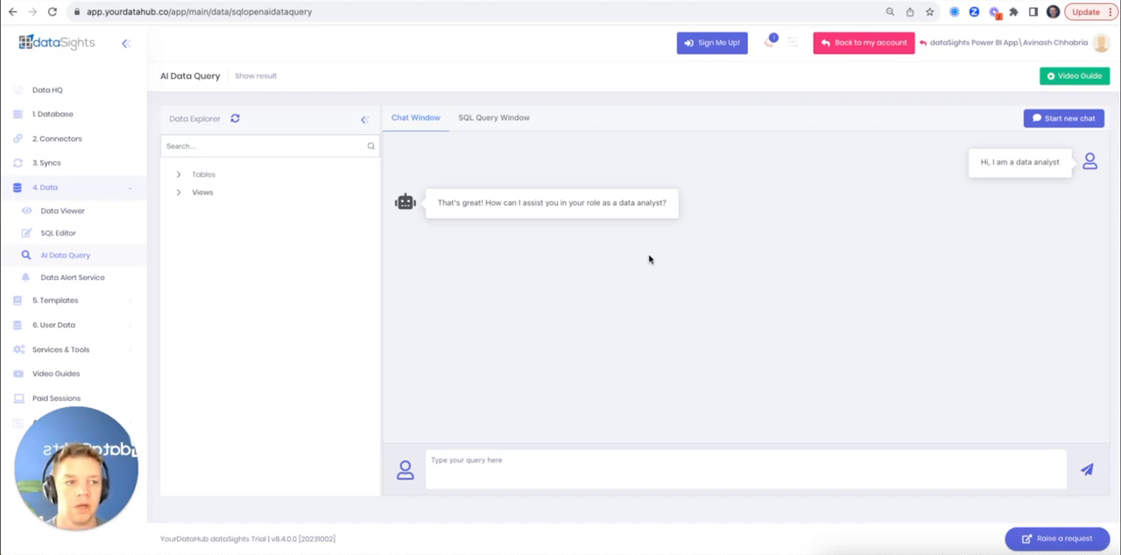
left_click(560, 470)
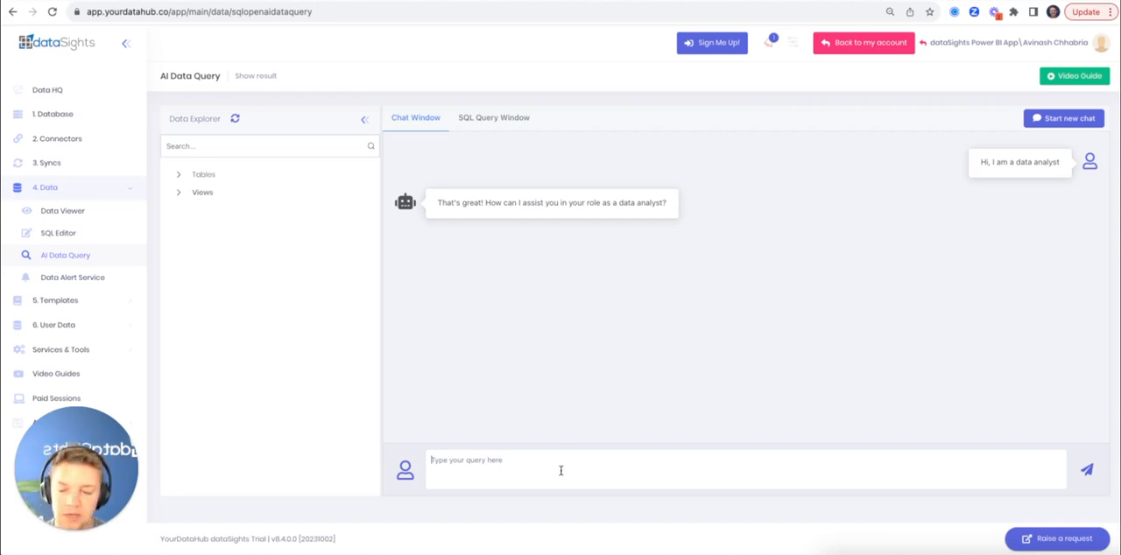
type("if I give you a")
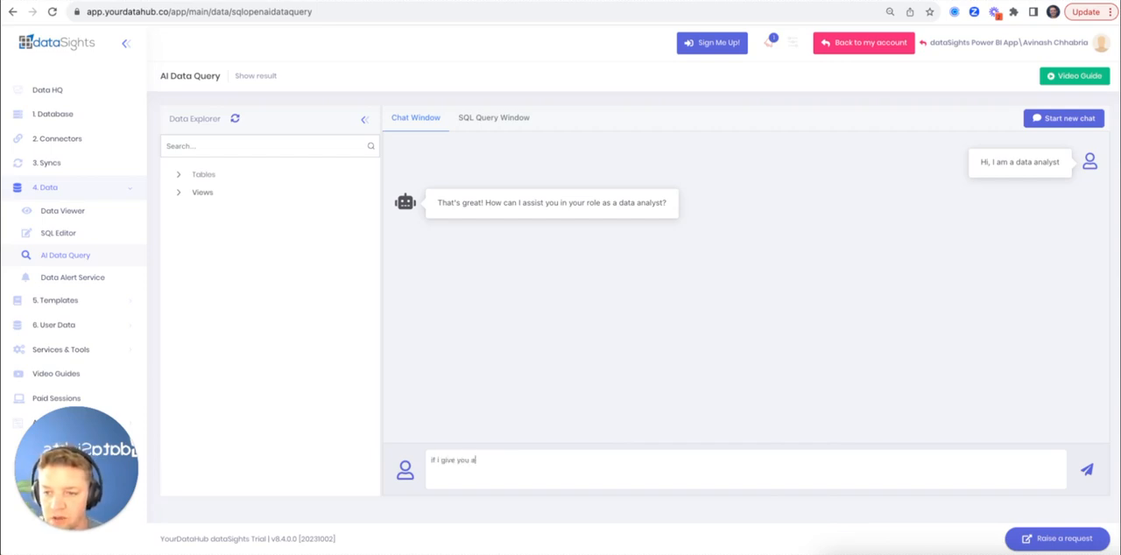
type(" sql table")
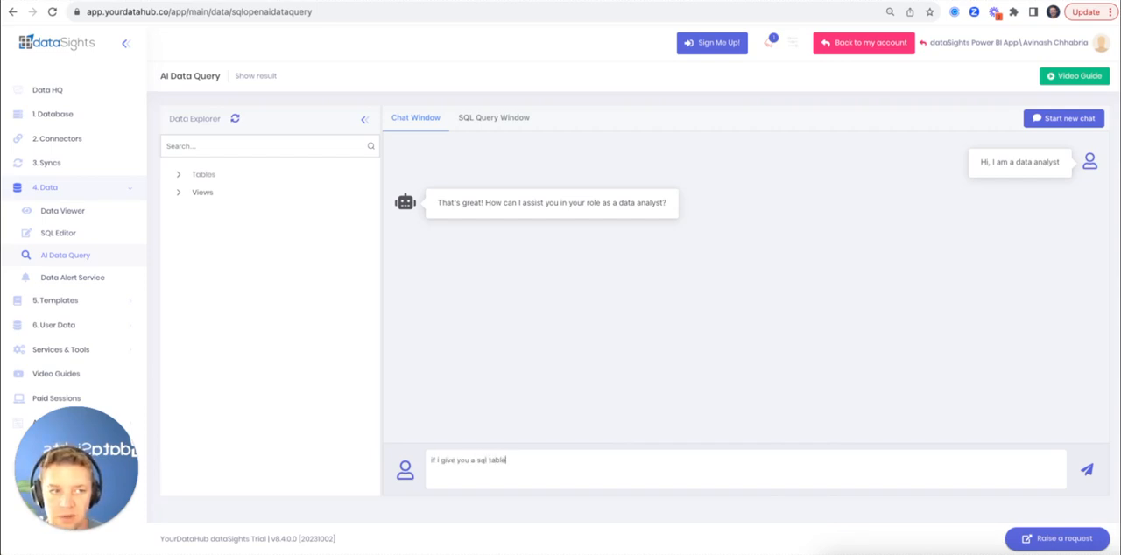
type(", can you calculate")
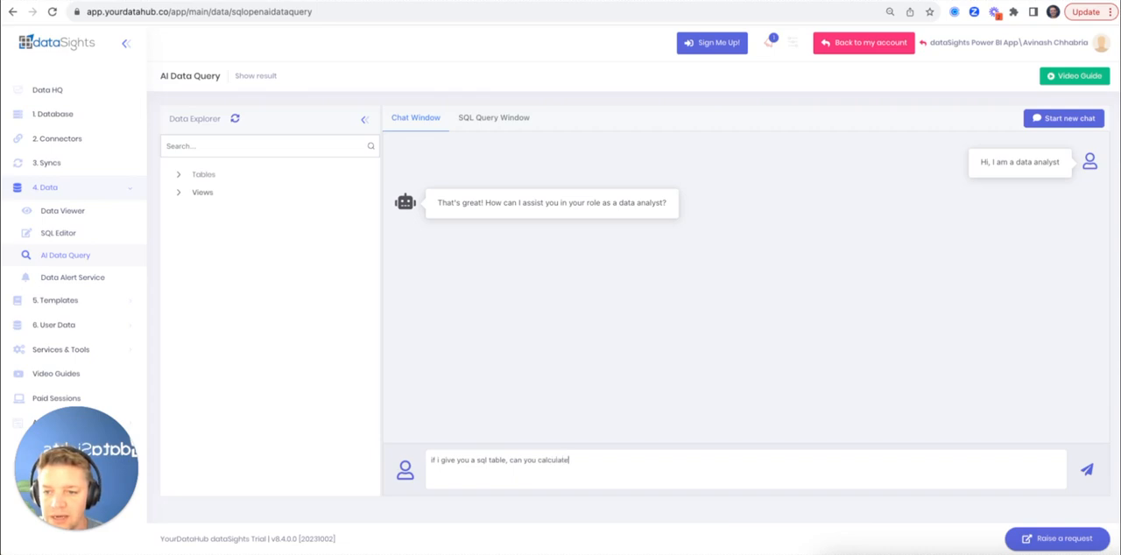
type(" the MRR Growth ")
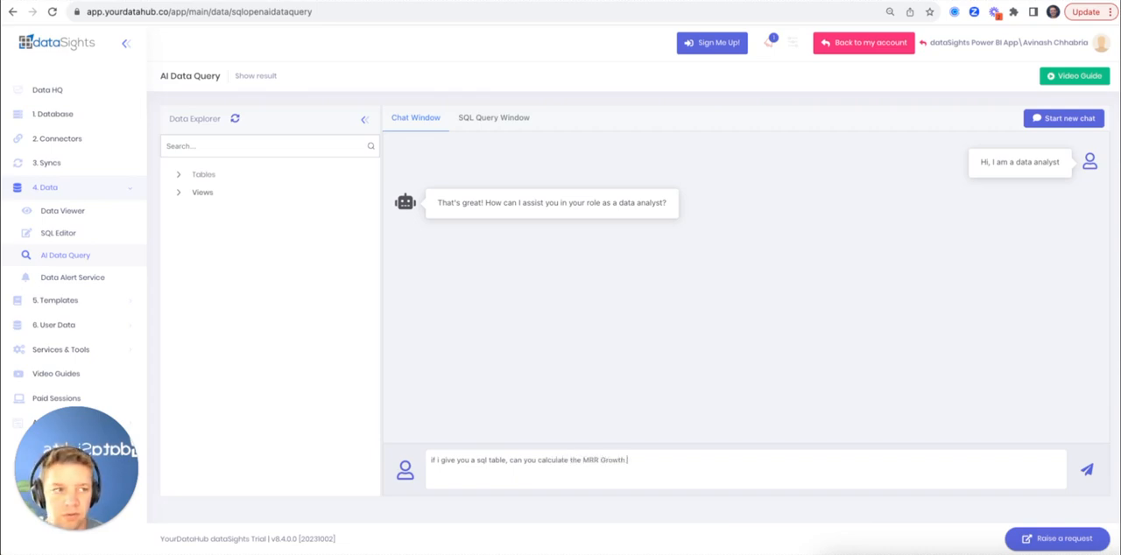
type("rate mo")
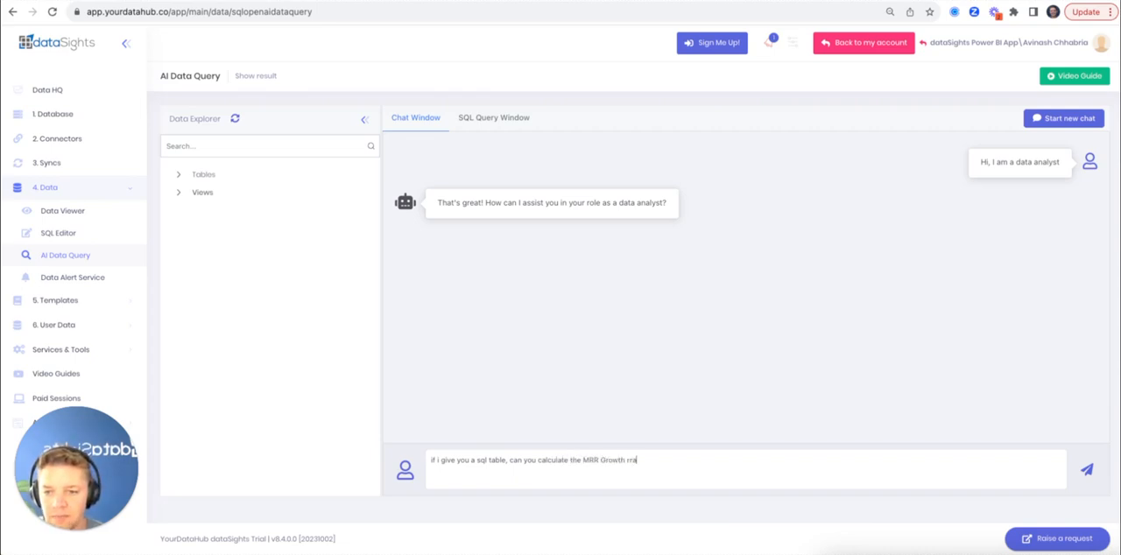
type("nt")
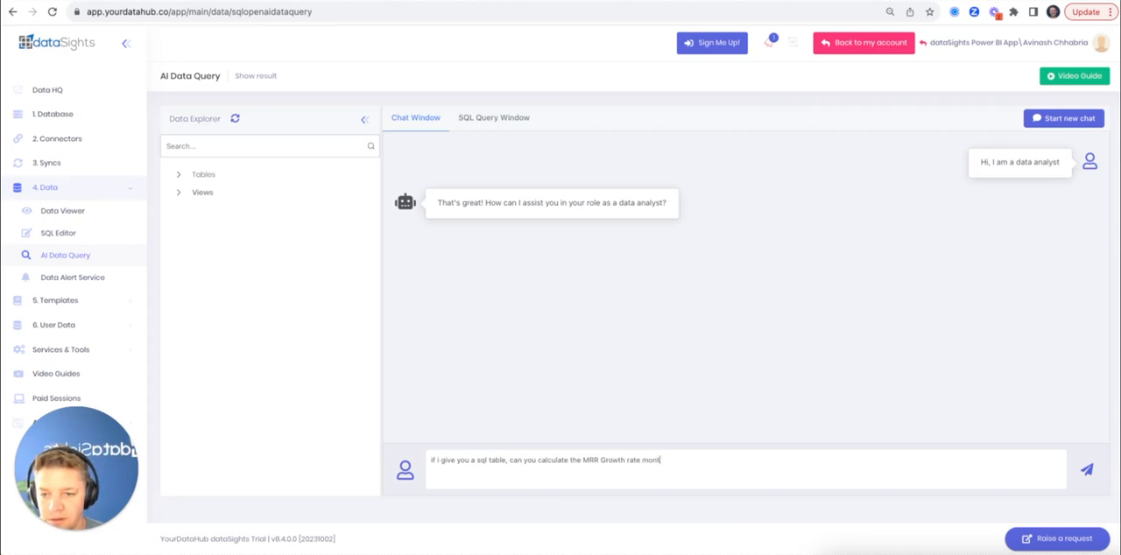
type("h on month for the last12")
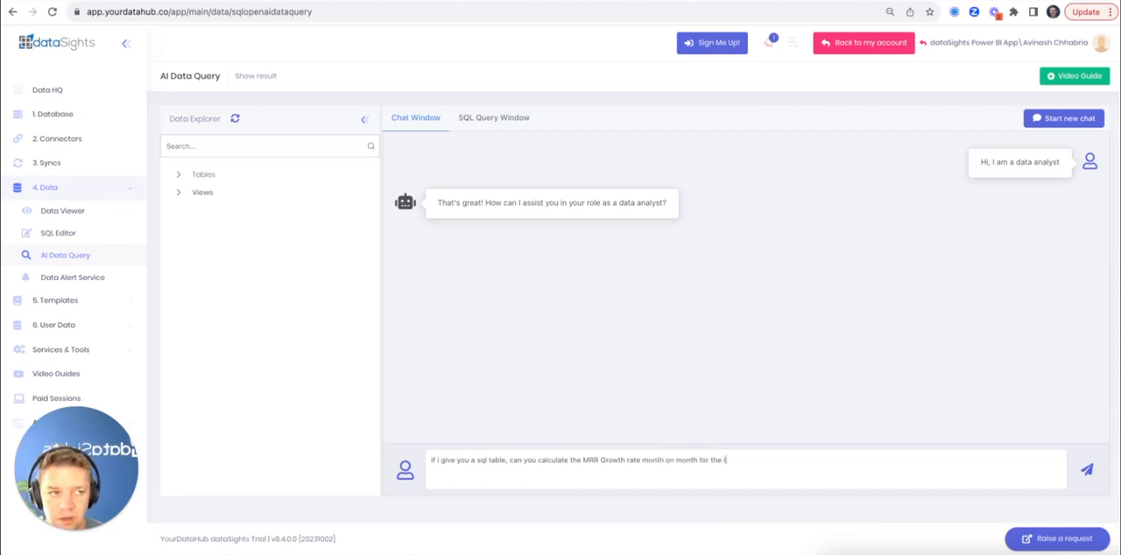
key("BackSpace")
key("BackSpace")
type("12 months?")
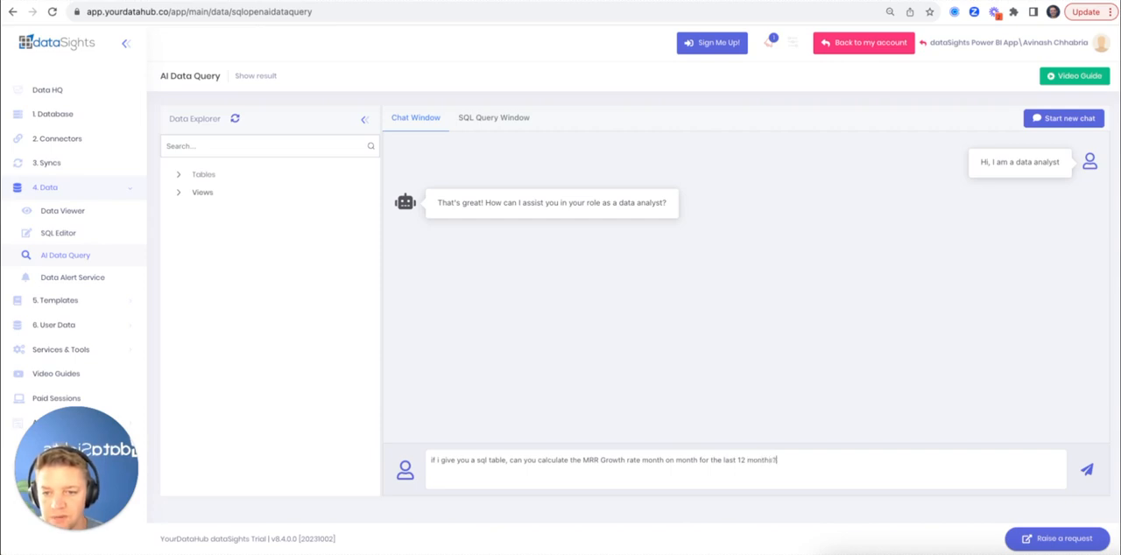
key("Return")
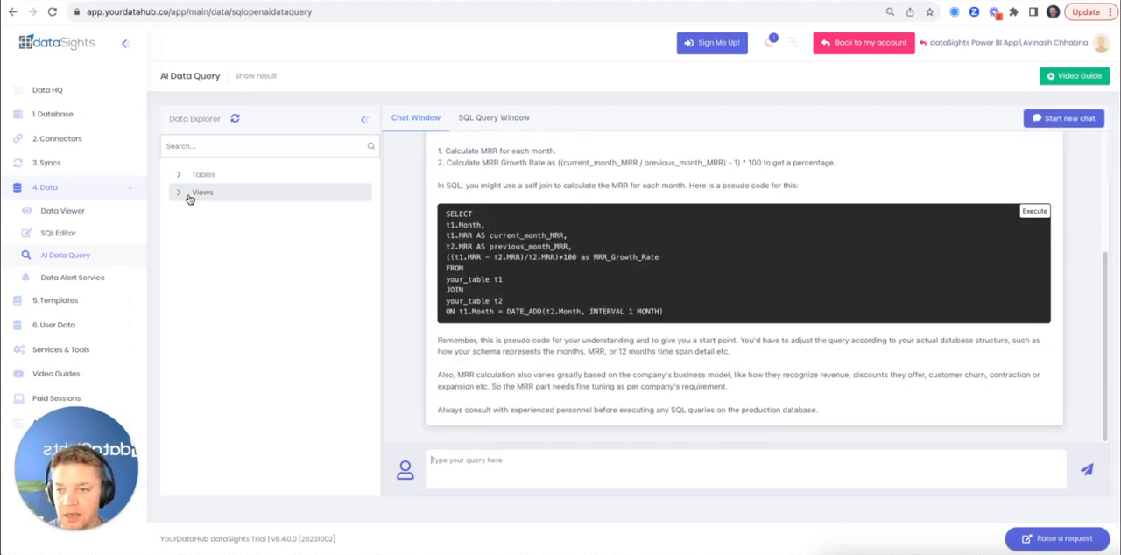
Run Query data on the XeroInvoicesRecurringRevenue table in the Other group so the assistant writes the growth-rate SQL for it
scroll(578, 236, "up", 1)
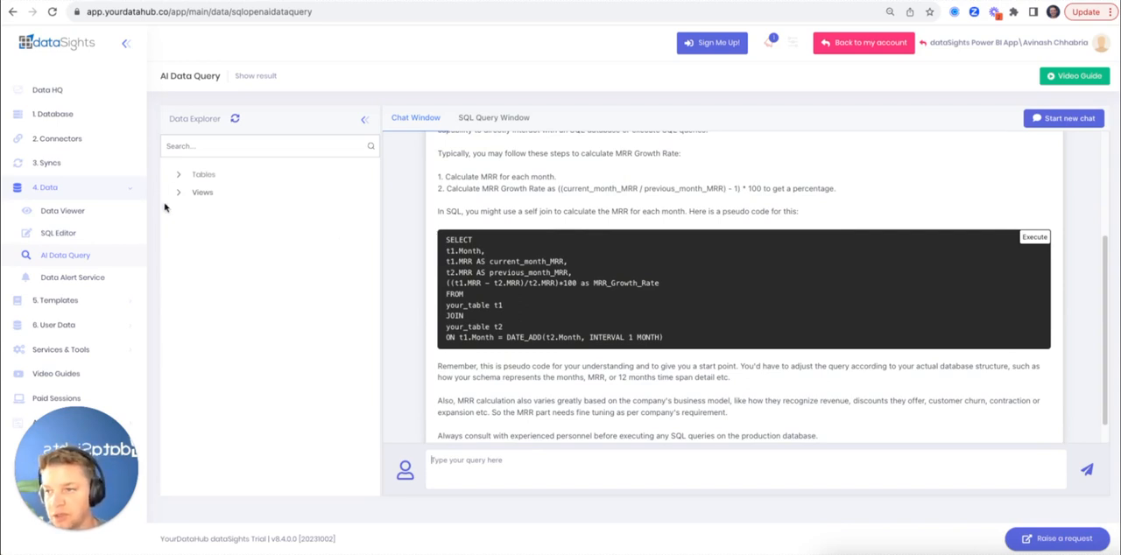
left_click(179, 180)
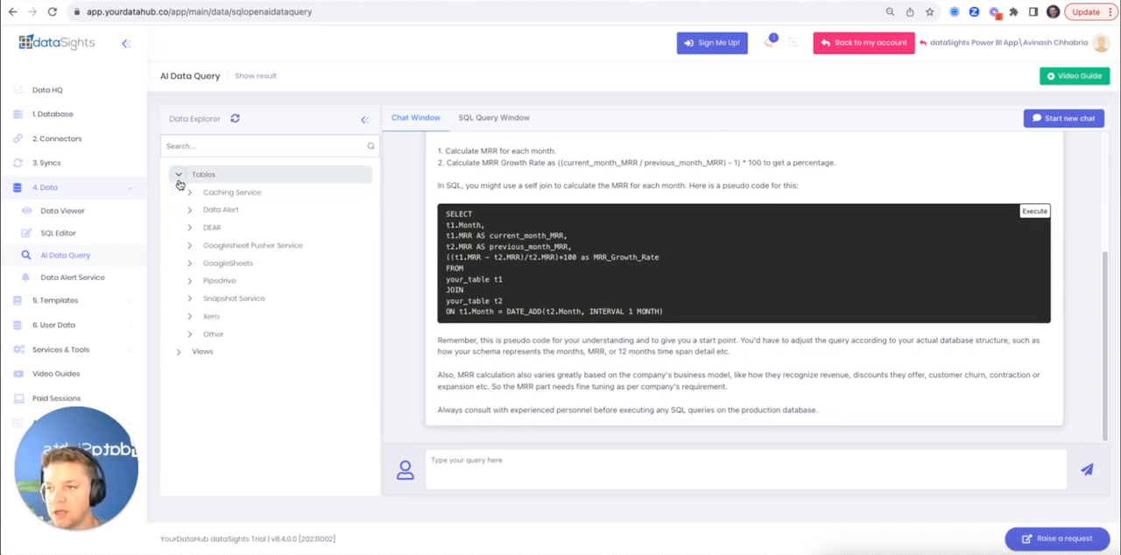
left_click(188, 334)
scroll(288, 325, "down", 2)
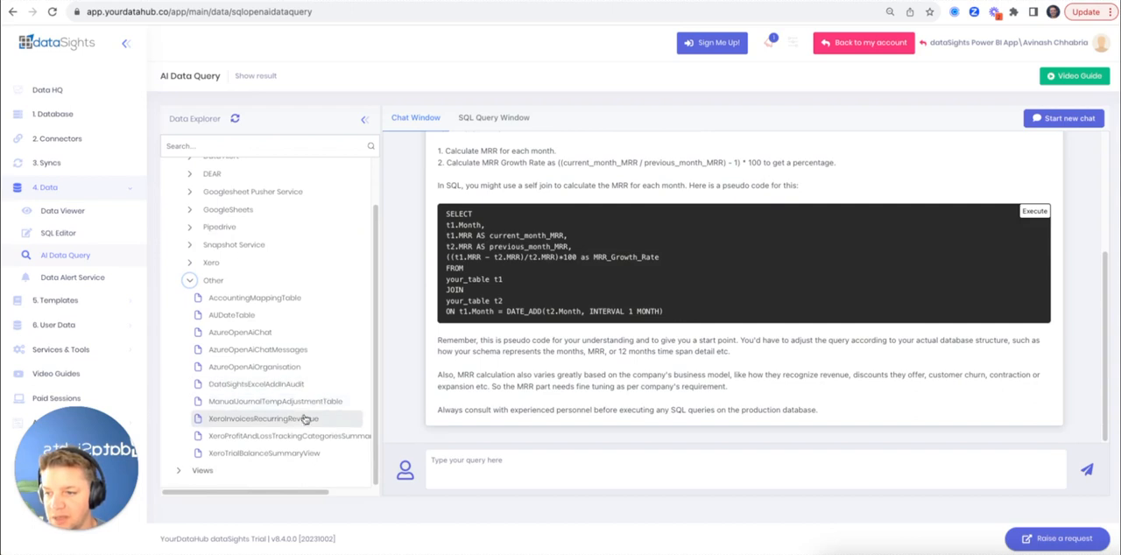
left_click(297, 420)
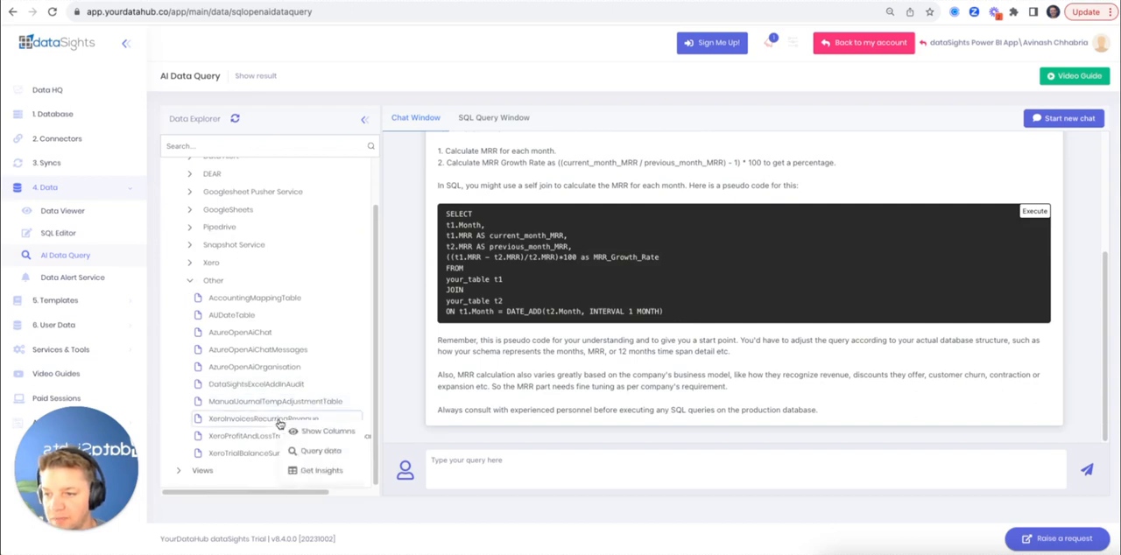
left_click(324, 450)
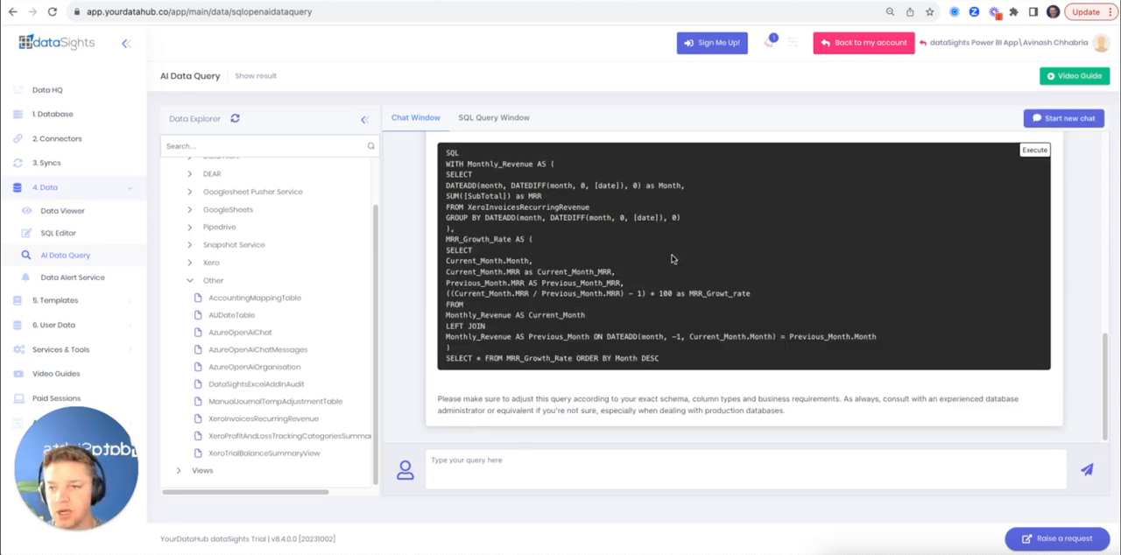
Load the generated SQL into the query editor, delete the stray "SQL" on line 1 and execute the query
left_click(1034, 151)
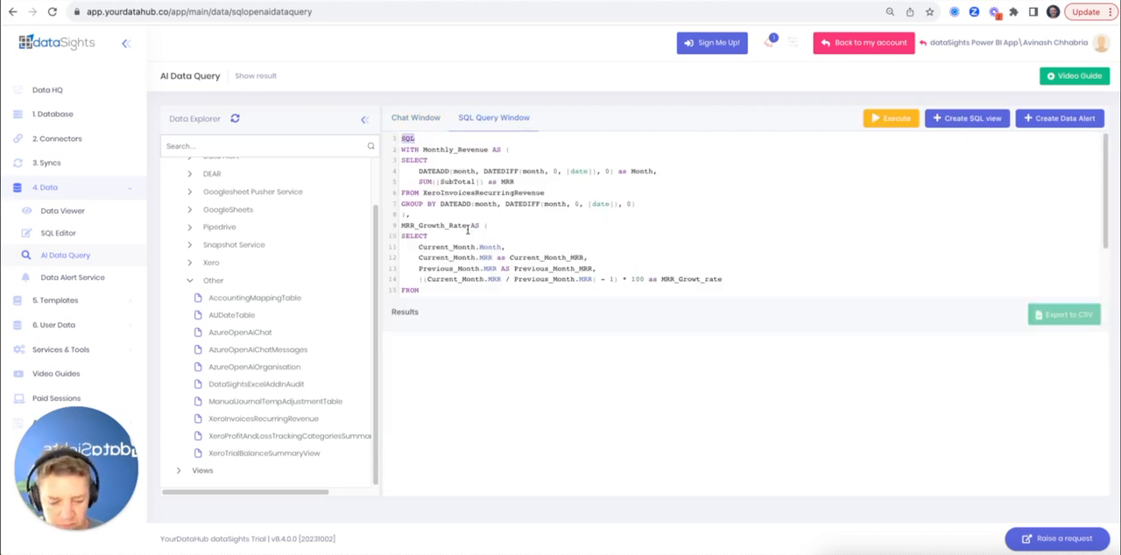
key("BackSpace")
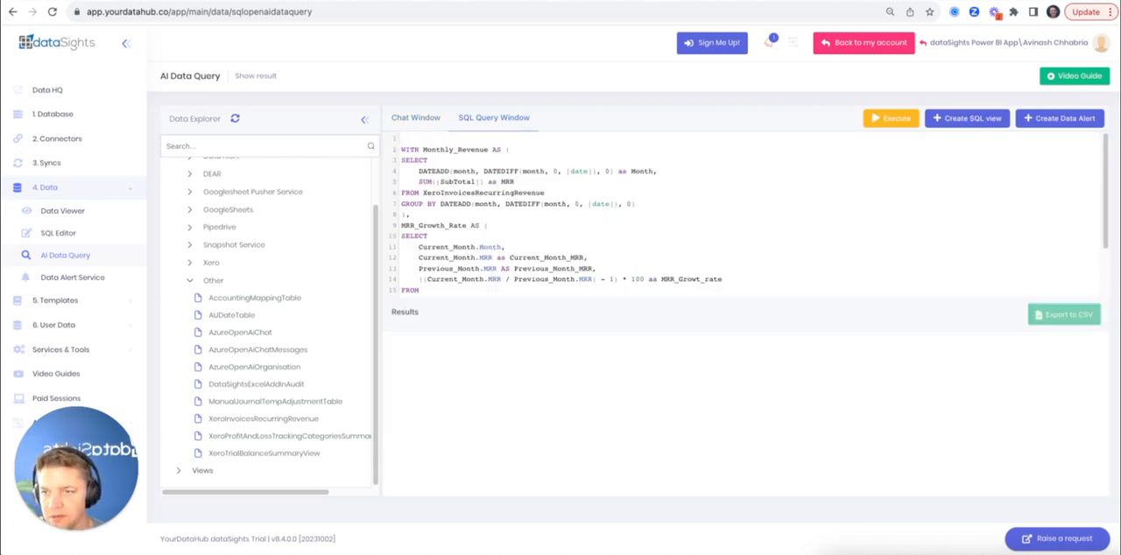
left_click(891, 118)
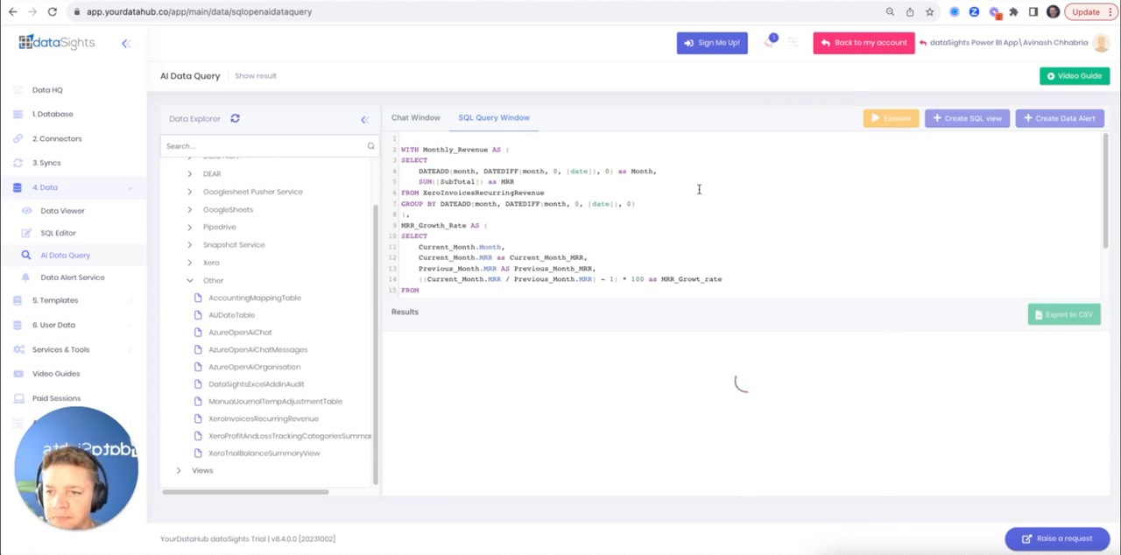
Review the monthly MRR growth results on pages 1 to 5 and return to the first page
scroll(684, 441, "down", 2)
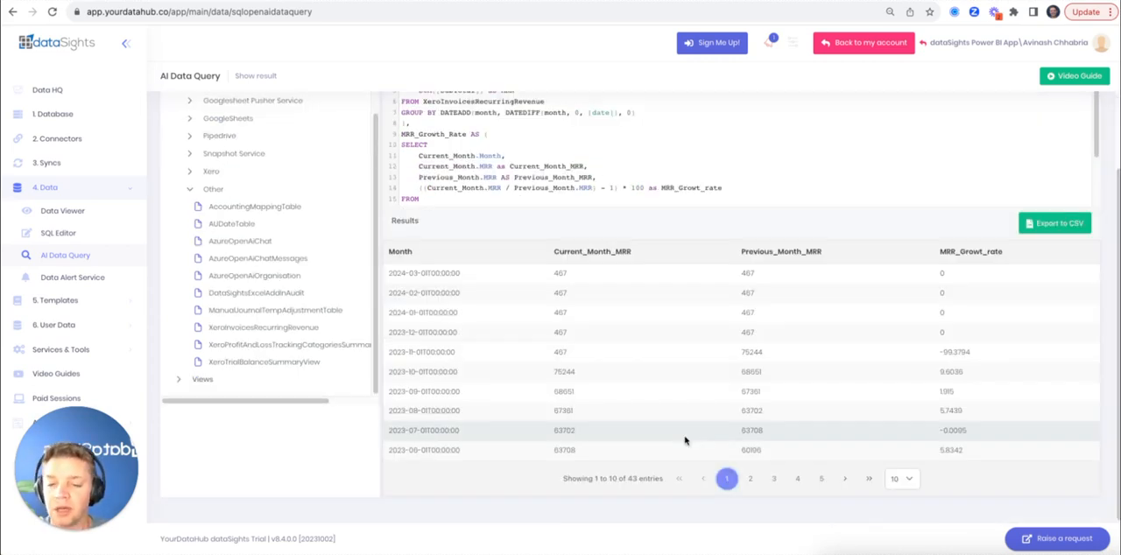
left_click(750, 479)
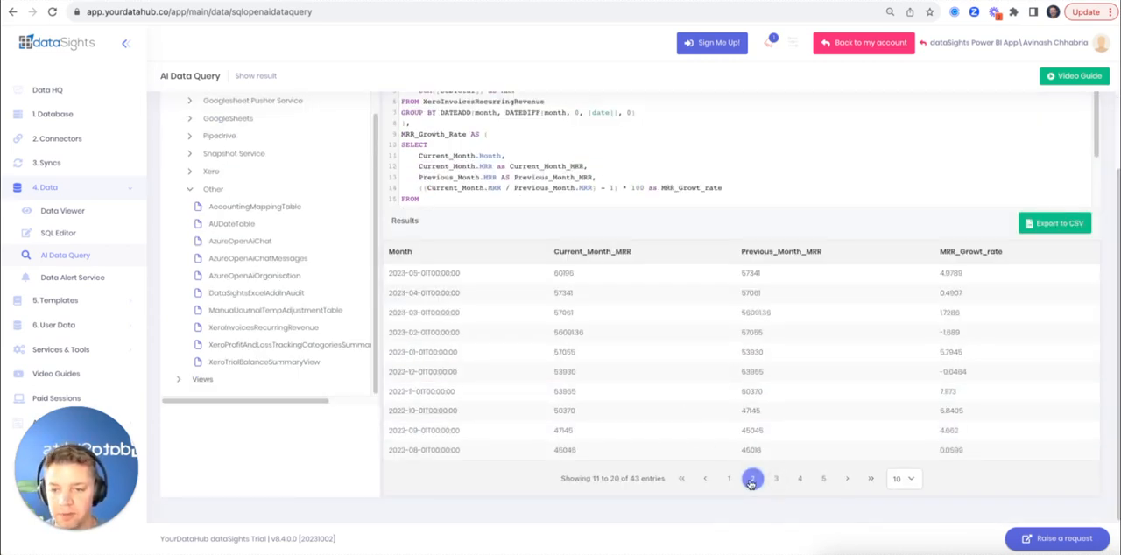
left_click(778, 481)
left_click(800, 481)
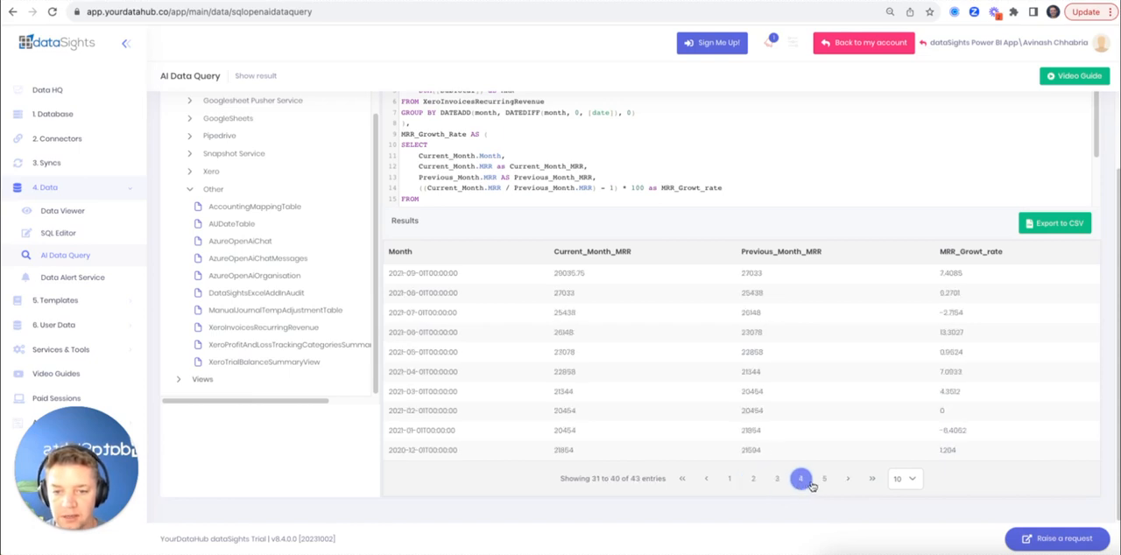
left_click(821, 482)
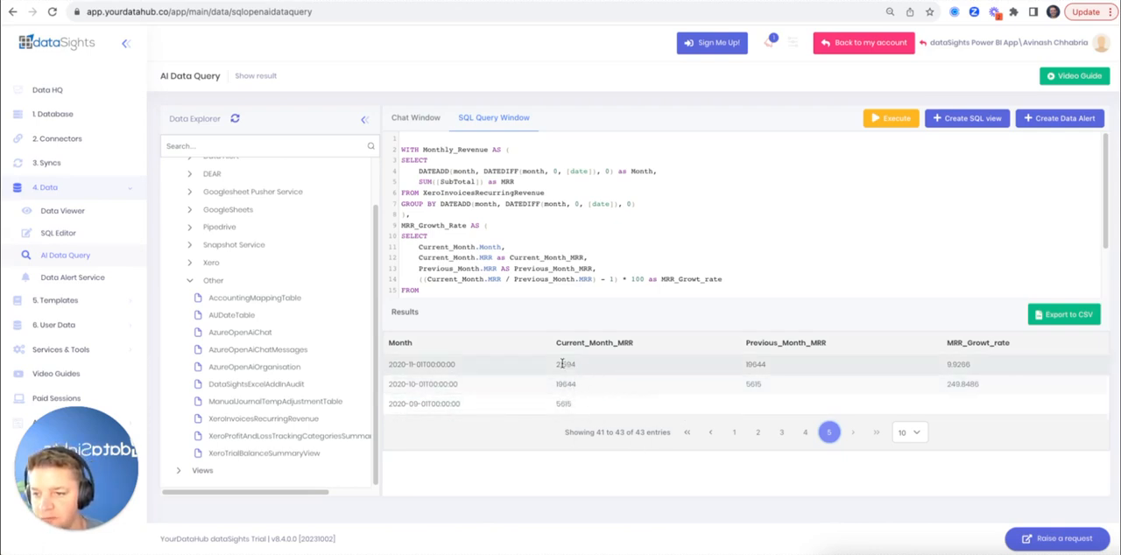
left_click(687, 434)
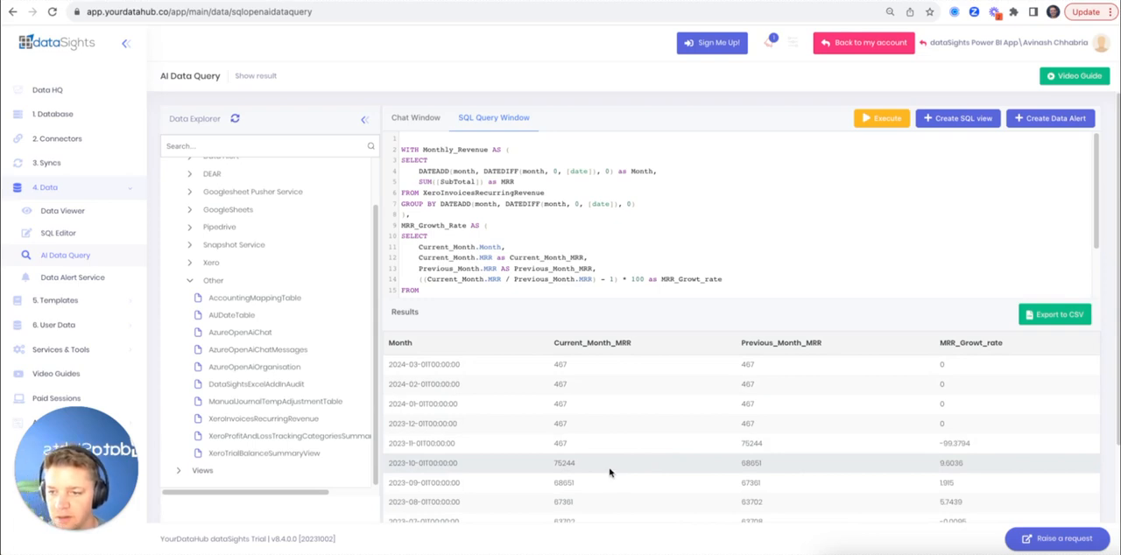
Ask the assistant in the chat to limit the query to start from 1 November 2020 and stop at the current month
left_click(424, 120)
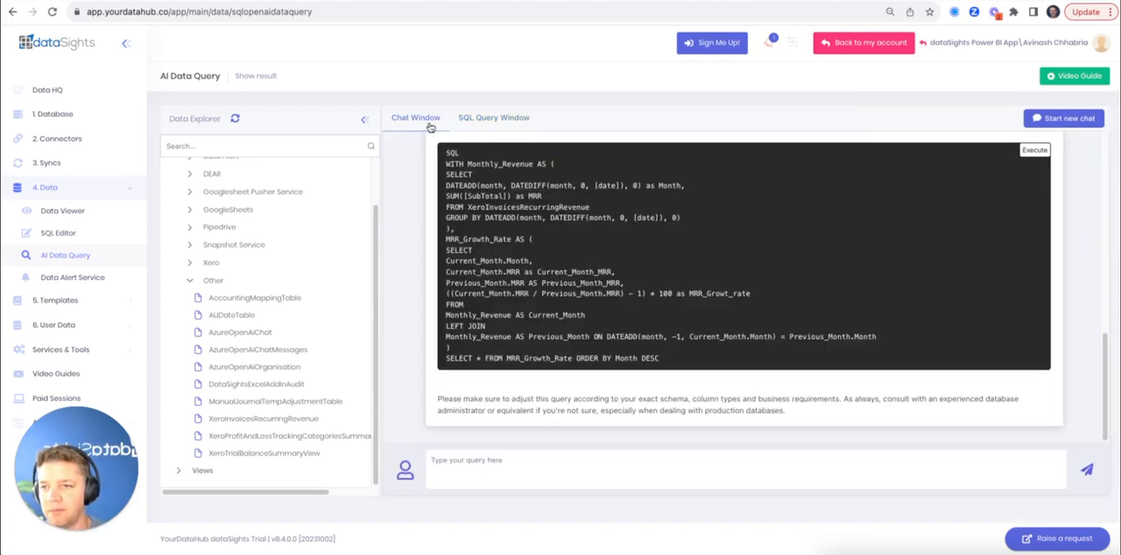
type("can you")
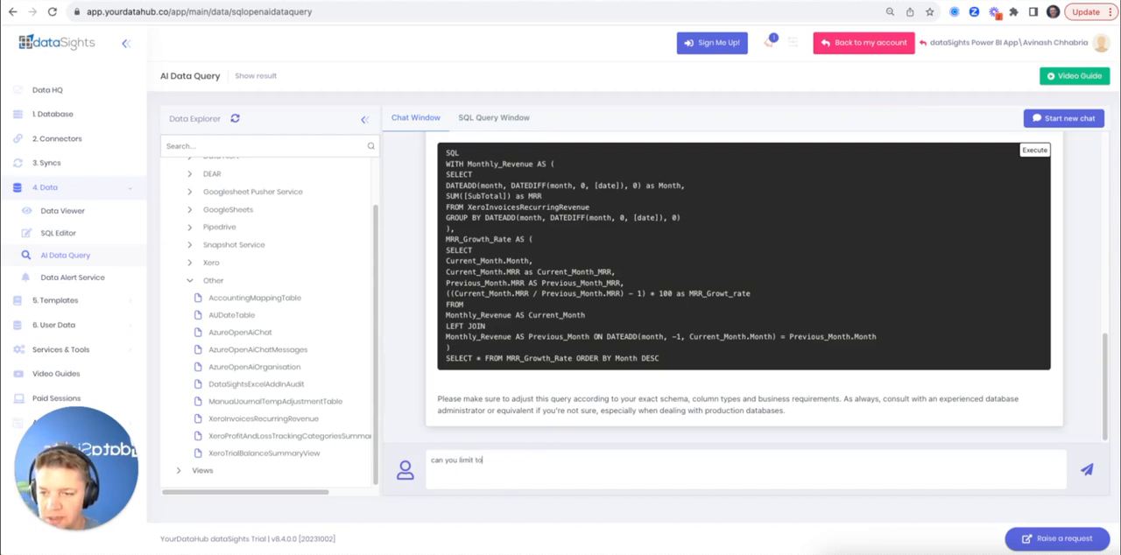
type(" limit it to s")
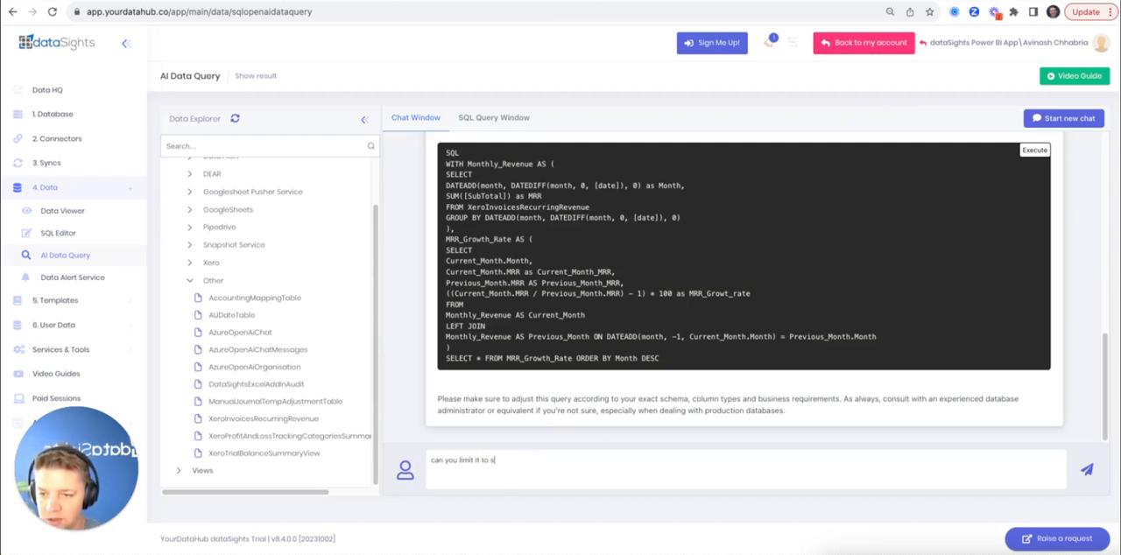
type("tart from 1 No")
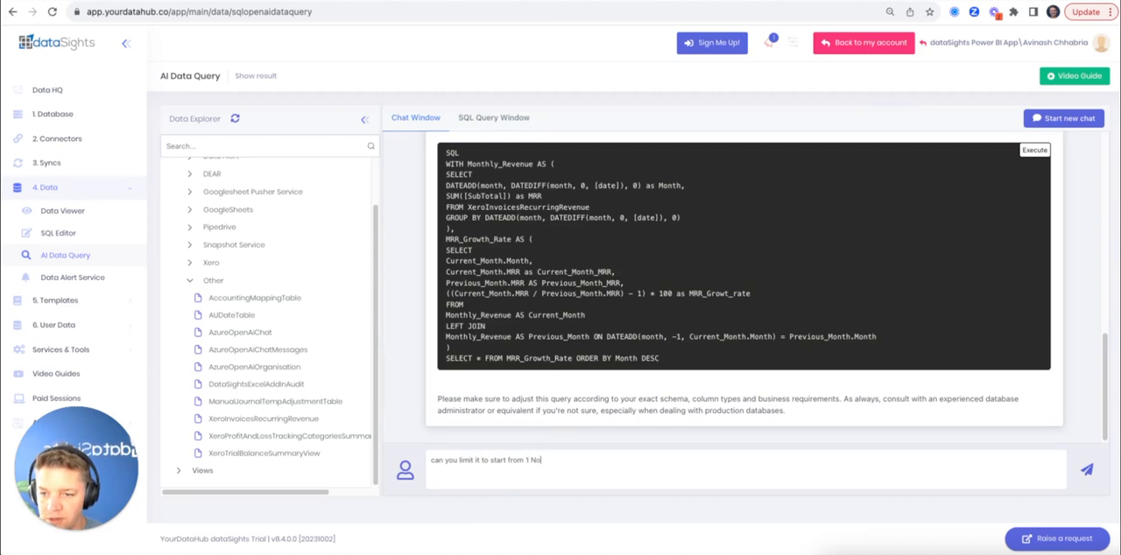
type("vember 20")
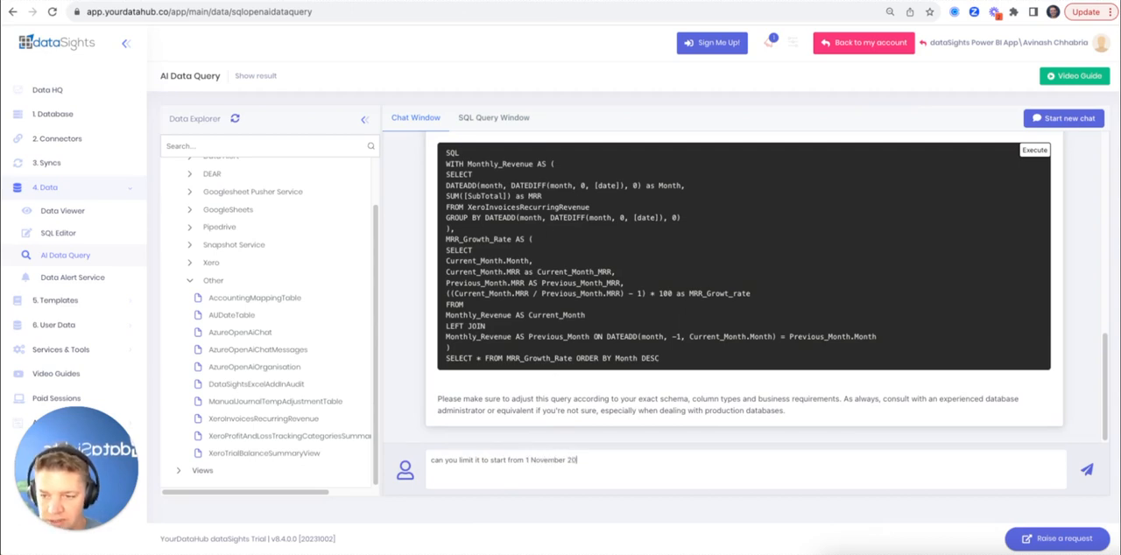
type("20 and stop at")
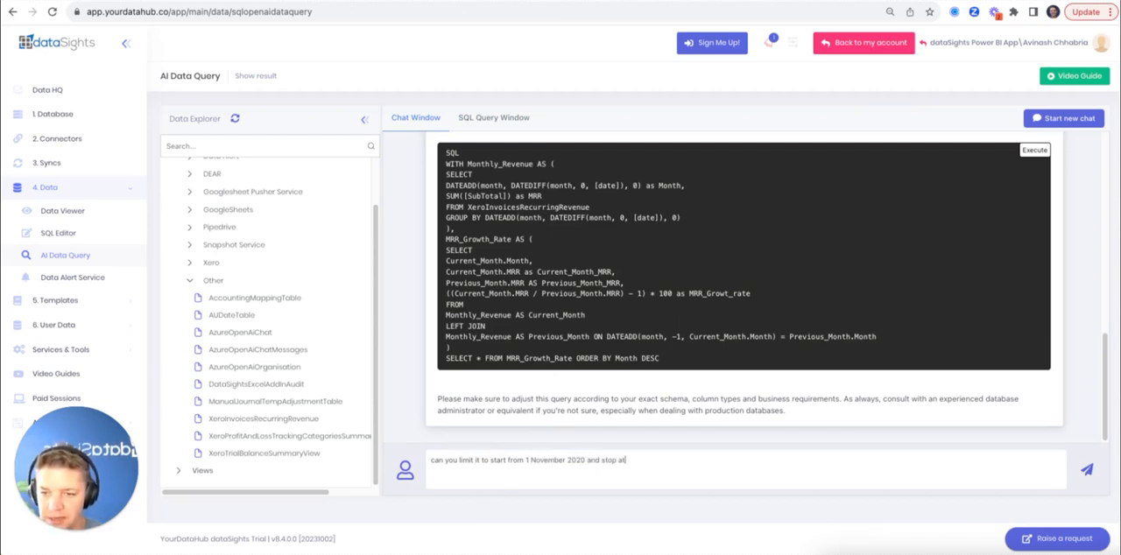
type(" the current month")
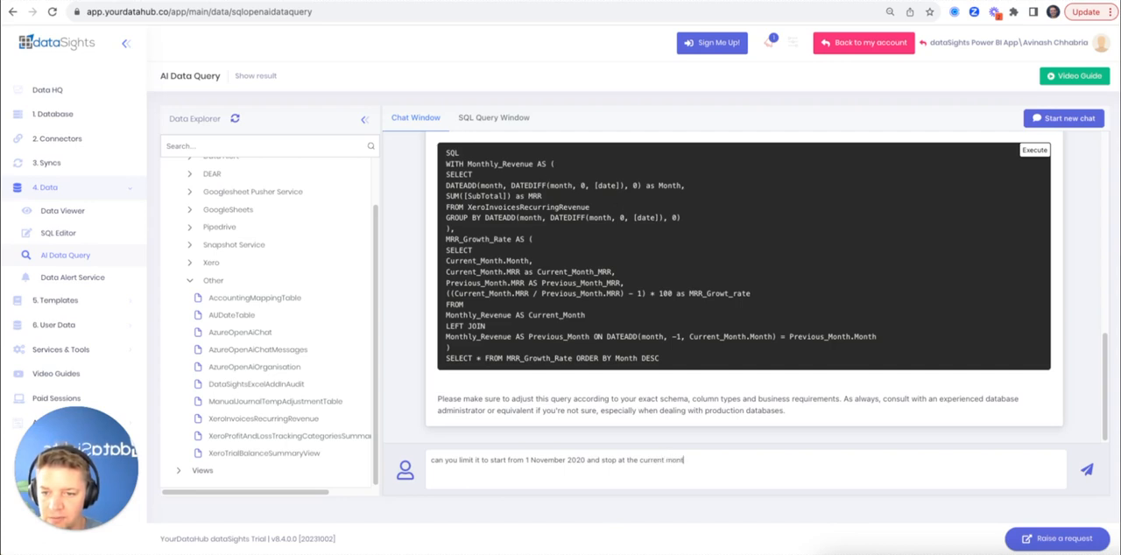
key("Return")
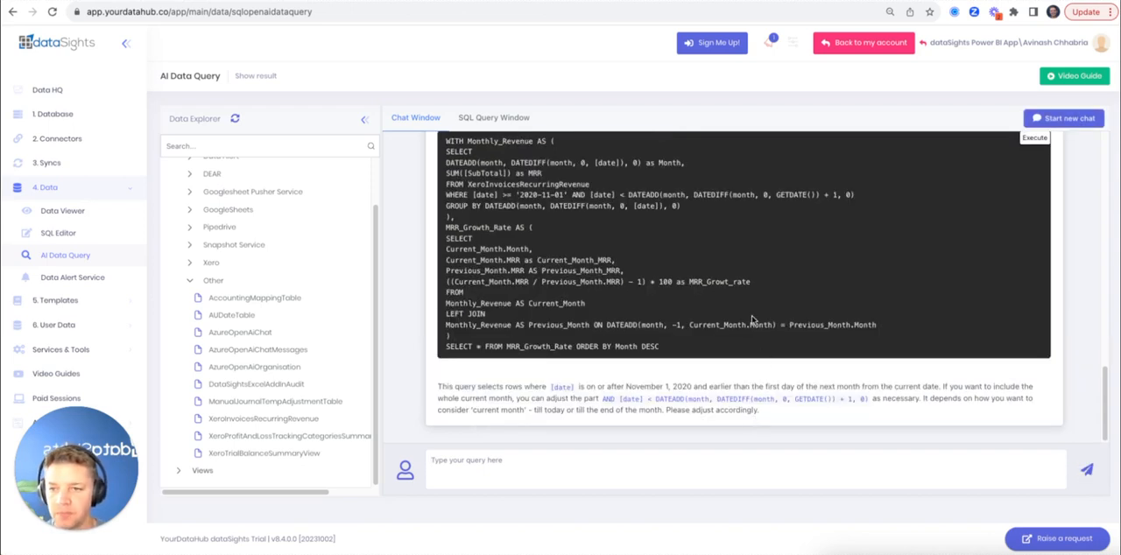
Load the assistant's date-limited SQL into the query editor and execute it
scroll(754, 315, "up", 3)
left_click(1043, 254)
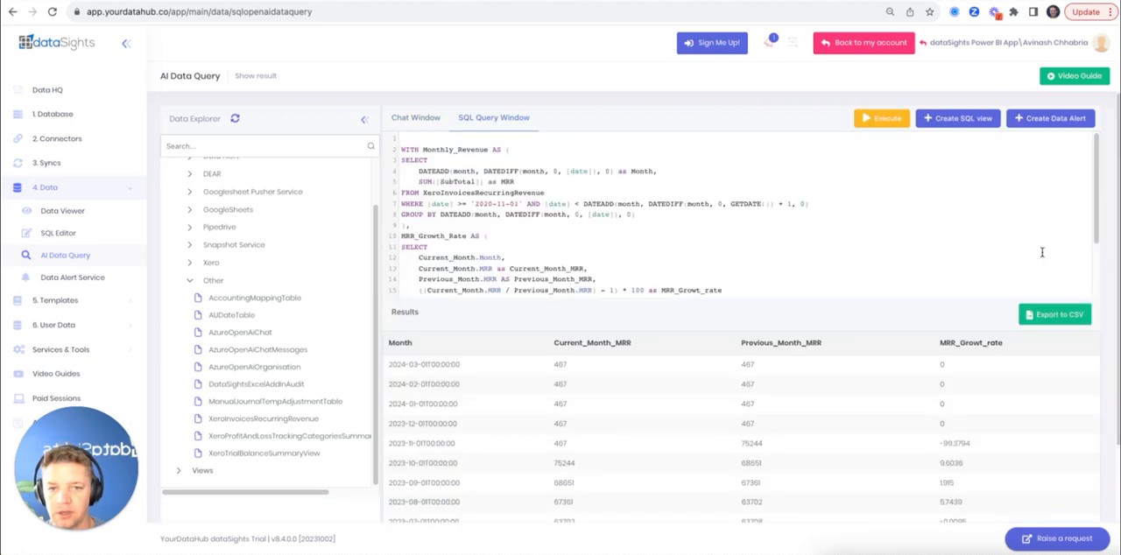
left_click(876, 123)
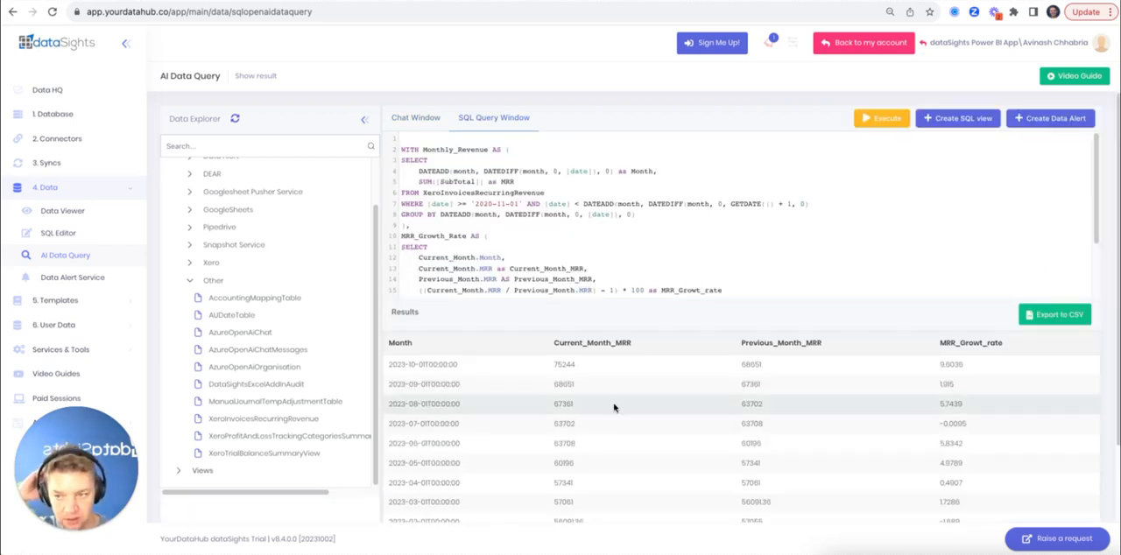
Check the date-limited results through the last page and reread the assistant's explanation of the date filter in the chat
scroll(538, 397, "down", 1)
scroll(538, 397, "down", 2)
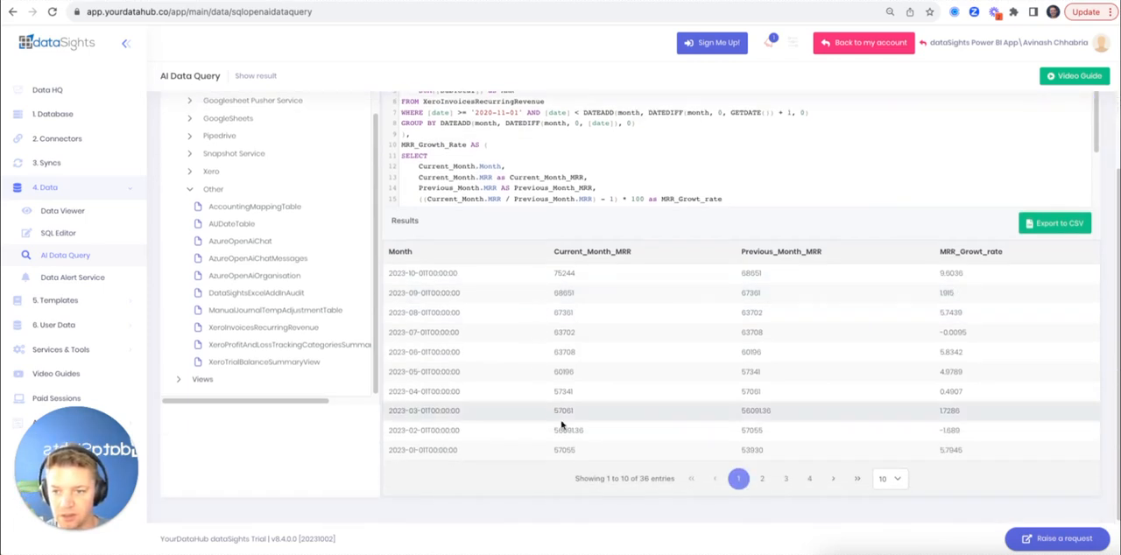
left_click(854, 481)
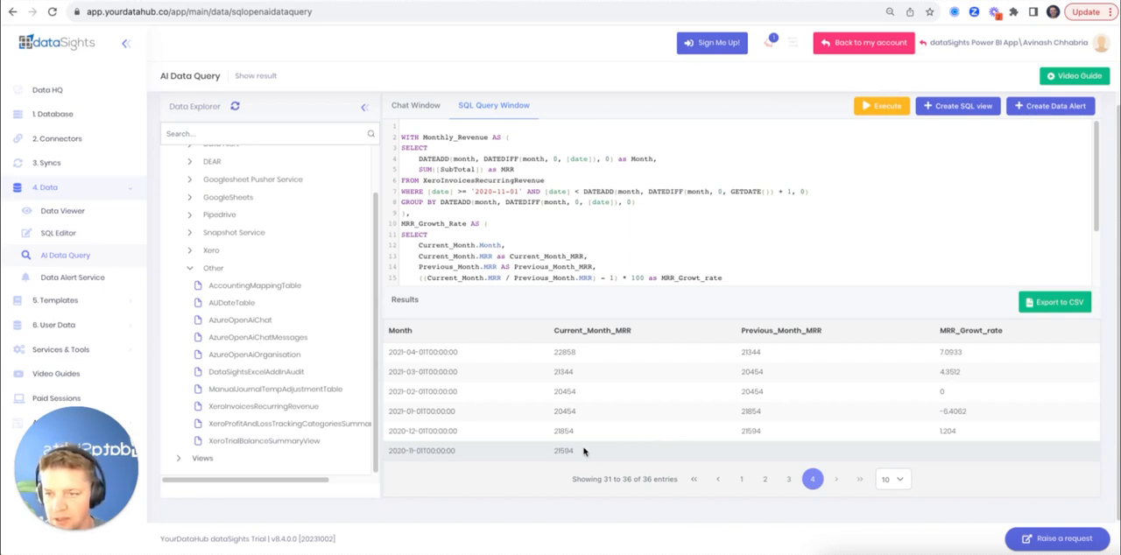
left_click(422, 106)
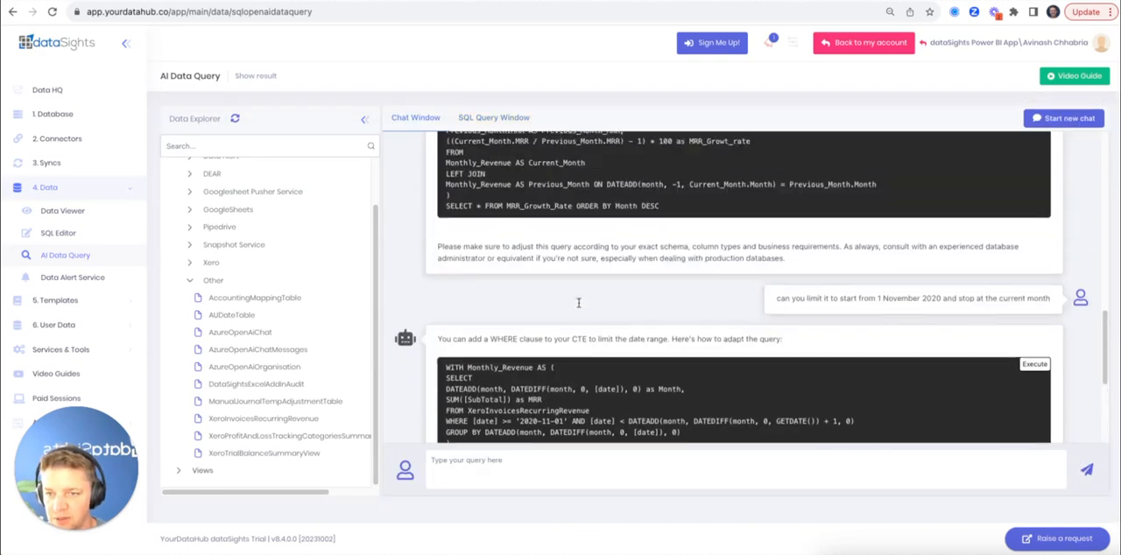
scroll(861, 367, "down", 5)
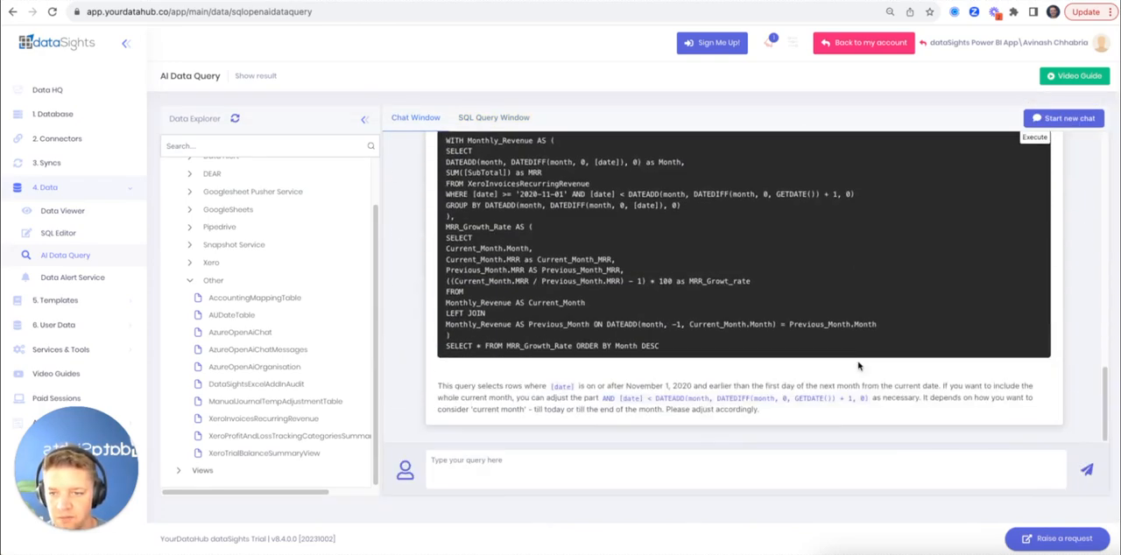
scroll(569, 186, "up", 3)
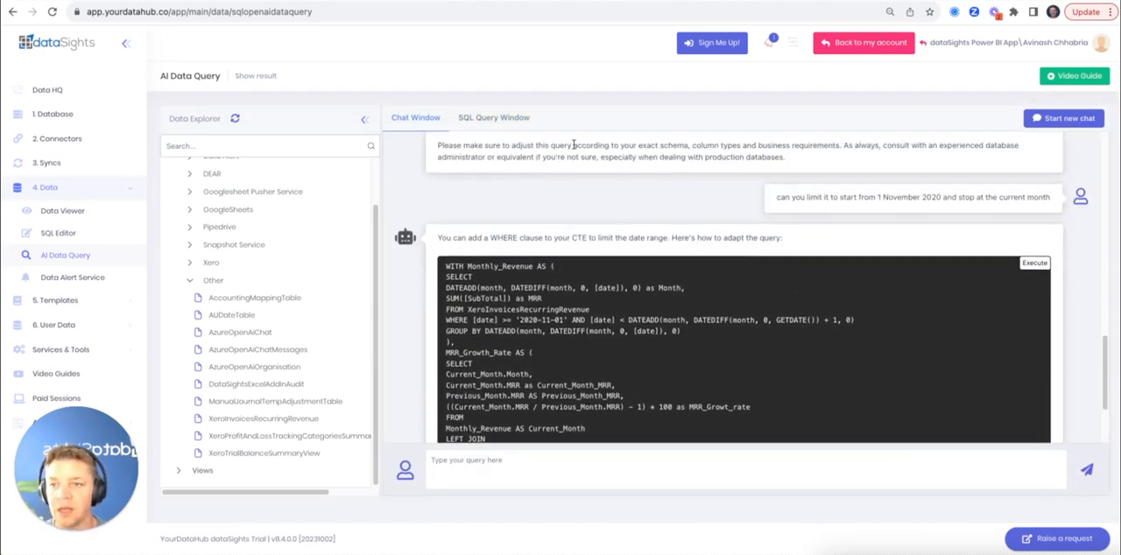
Save the query, without its ORDER BY Month DESC clause, as a SQL view named SaaSMRRGrowthRate
left_click(483, 116)
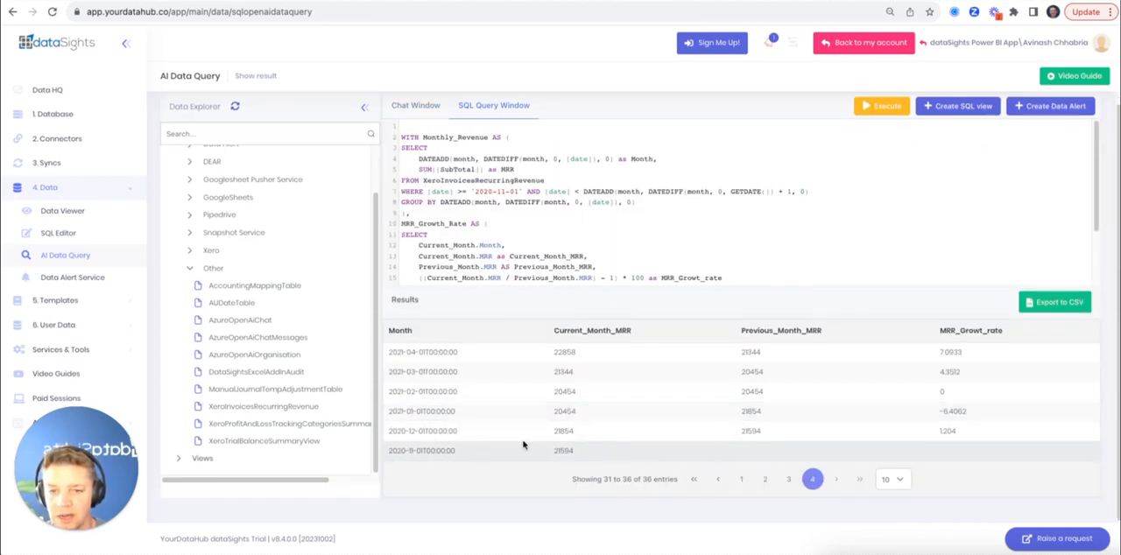
left_click(963, 109)
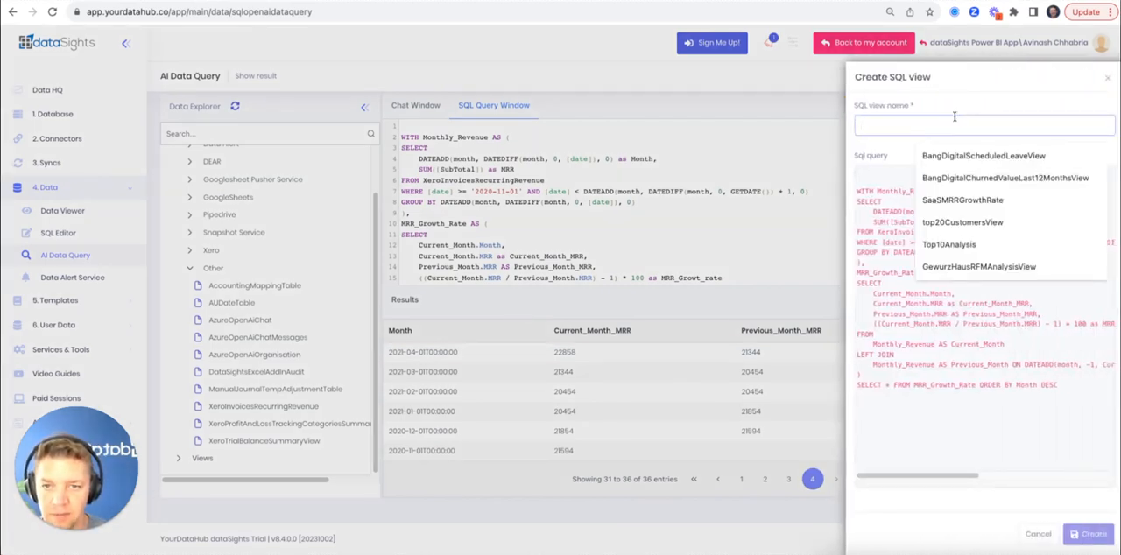
type("MRRGrow")
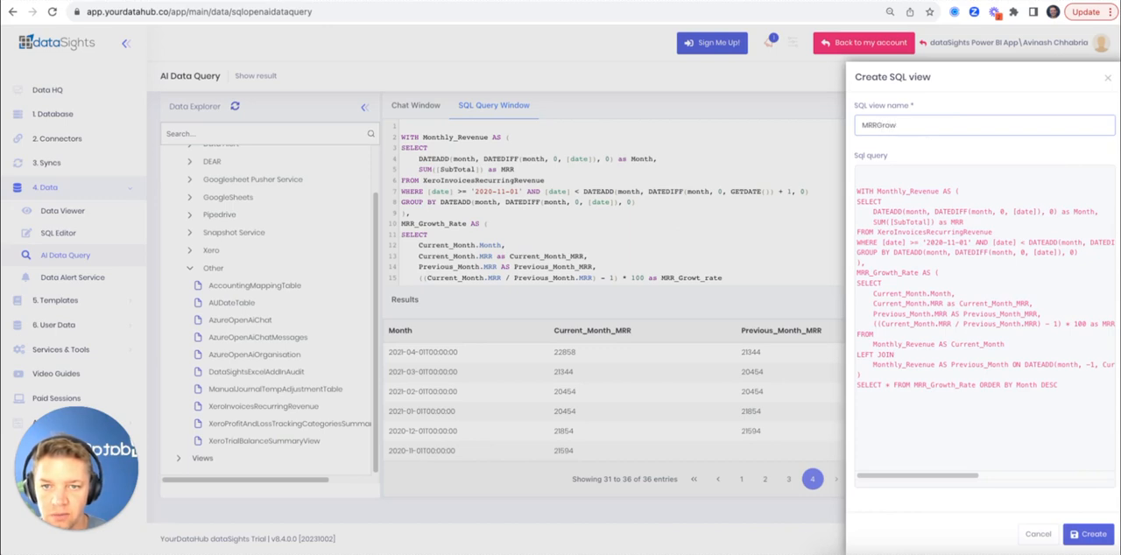
type("thRate")
type("SaaS")
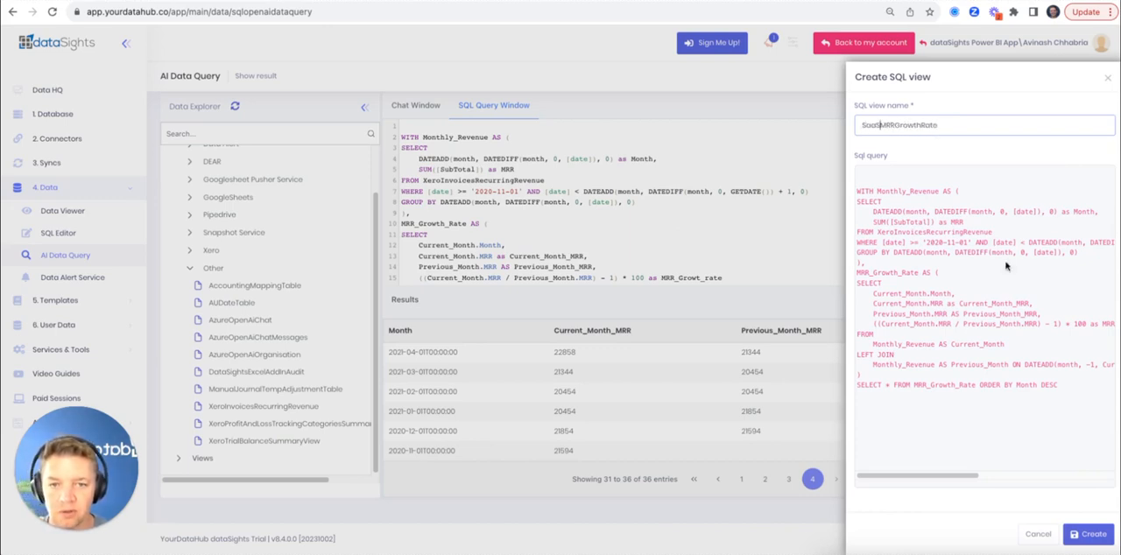
left_click(1089, 534)
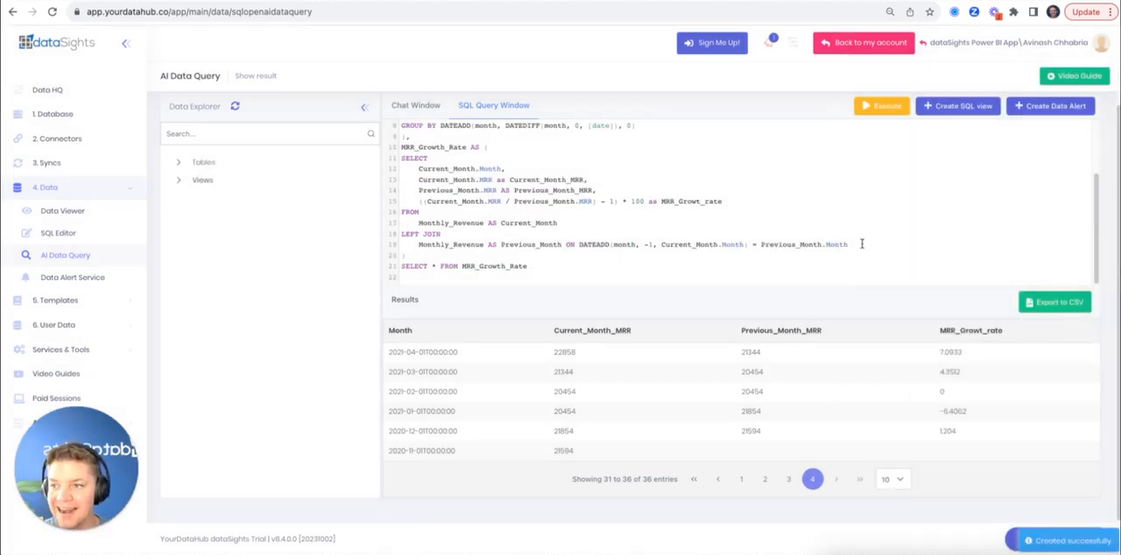
Return to the chat and expand the Views group in the Data Explorer to look for the SaaSMRRGrowthRate view
left_click(249, 135)
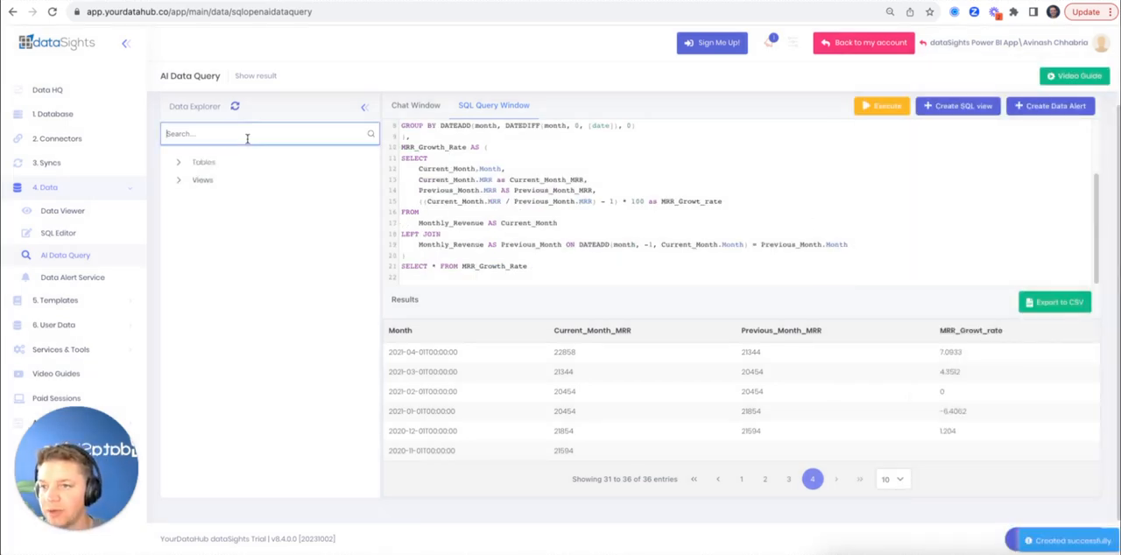
left_click(418, 107)
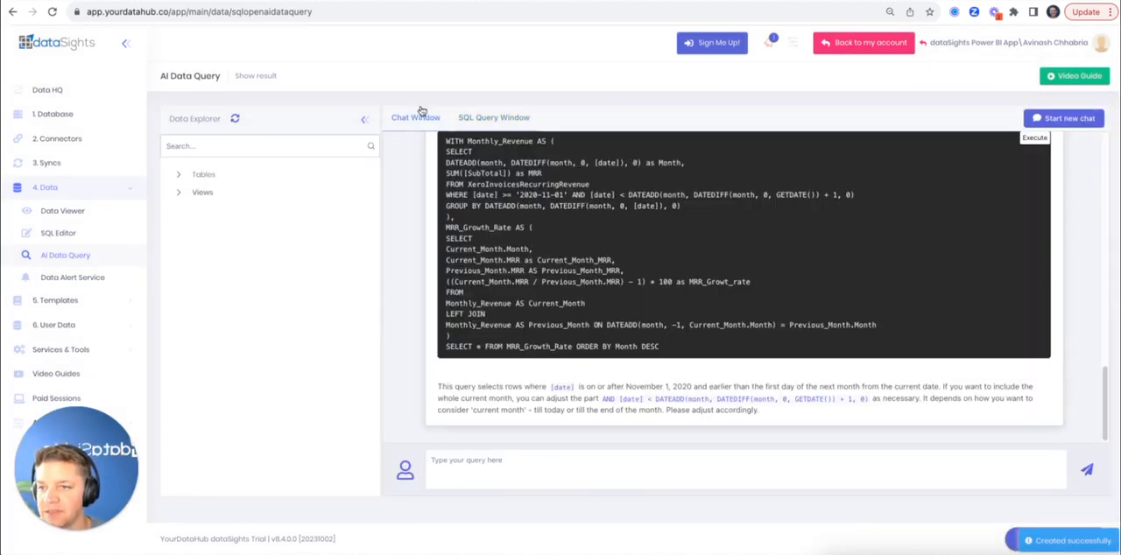
left_click(178, 193)
scroll(308, 289, "down", 1)
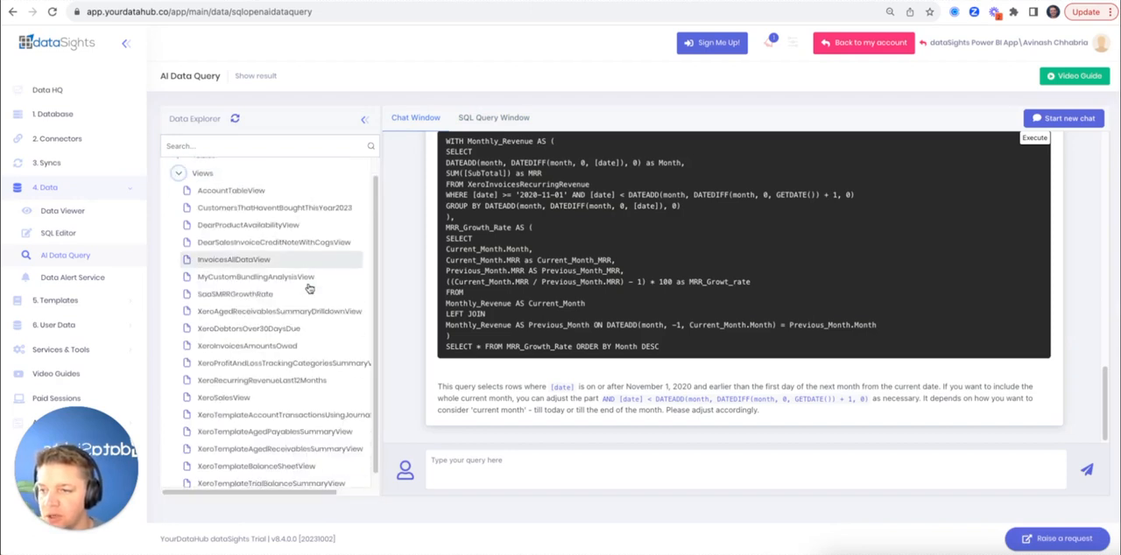
scroll(309, 288, "down", 1)
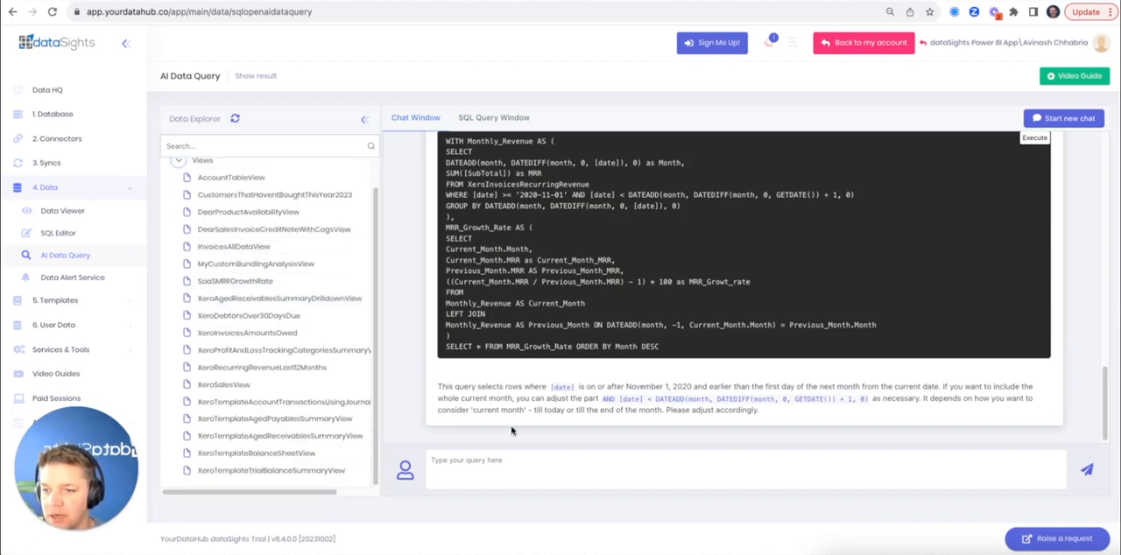
Ask the assistant whether it can help analyse some MRR growth rate data if given it
left_click(509, 470)
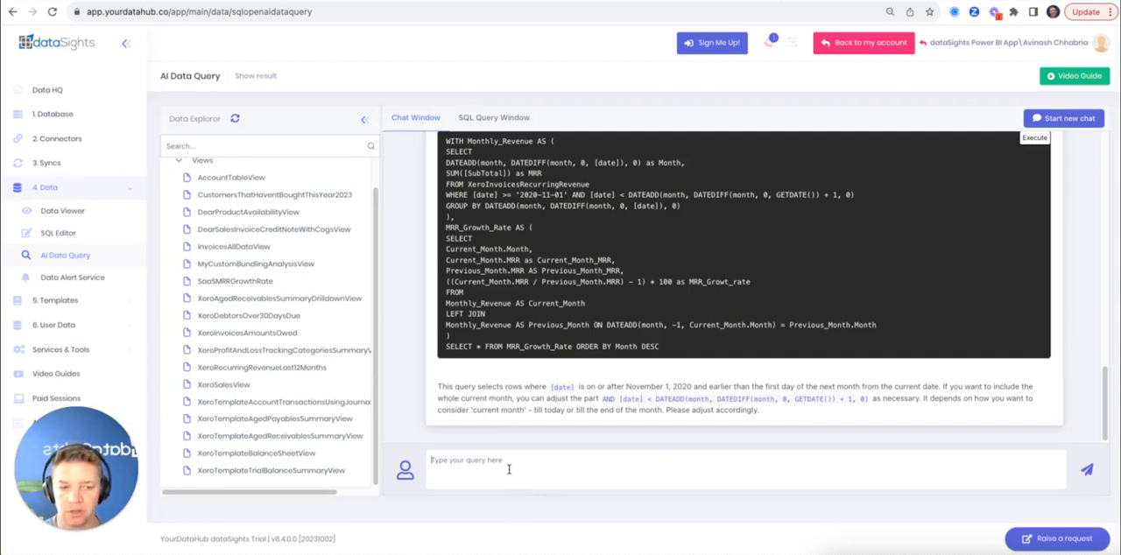
type("if I give you some")
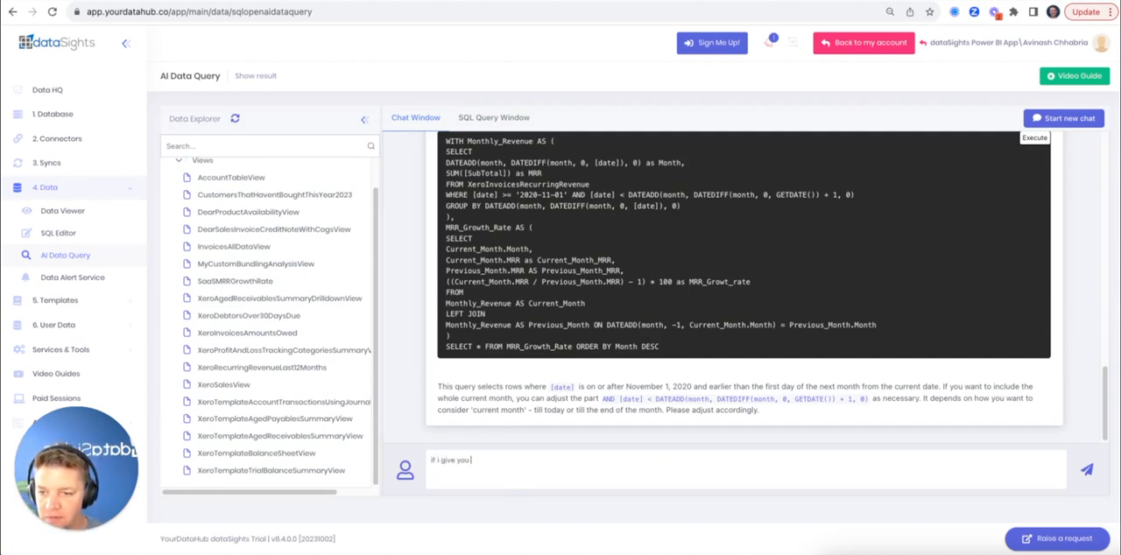
type(" MRRGrowth r")
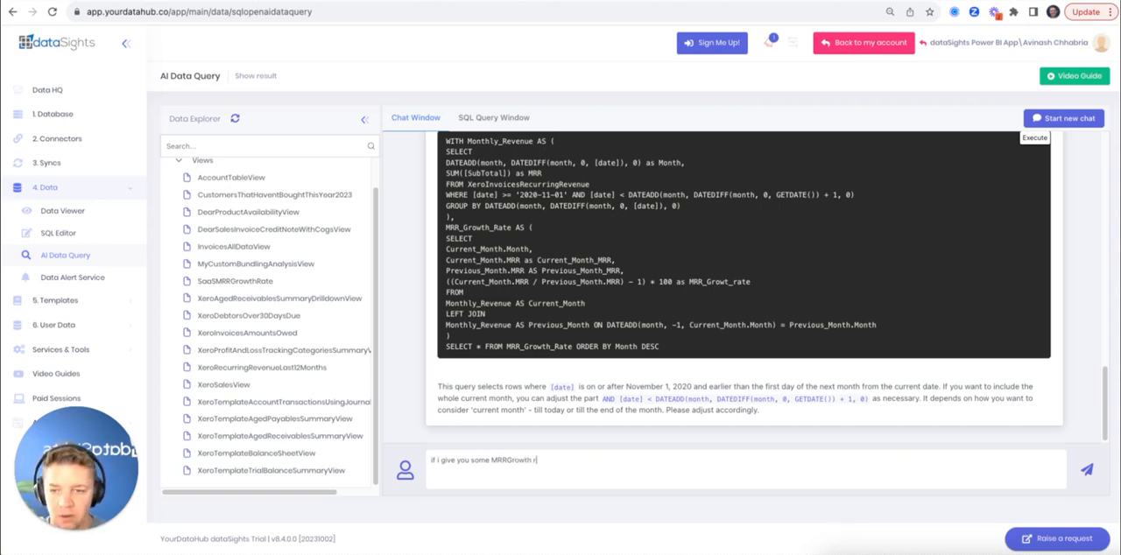
type("ate")
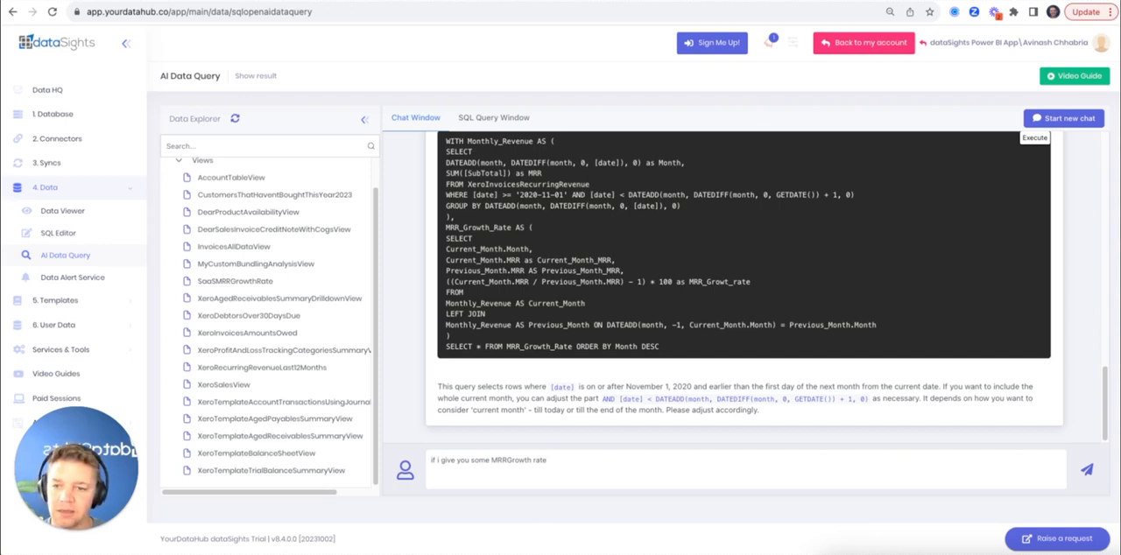
type(" datat, can")
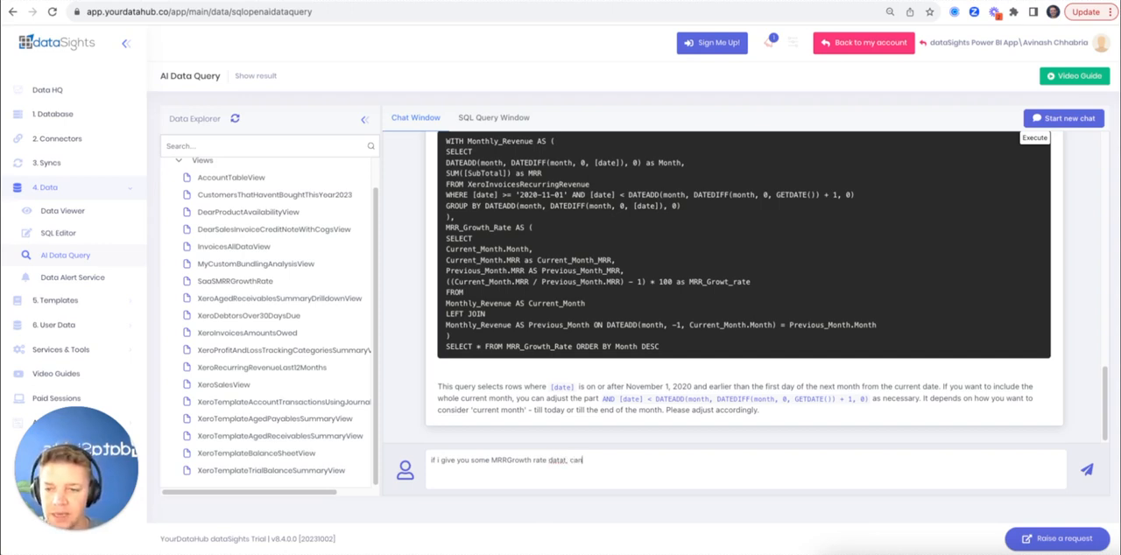
type(" you help me analy")
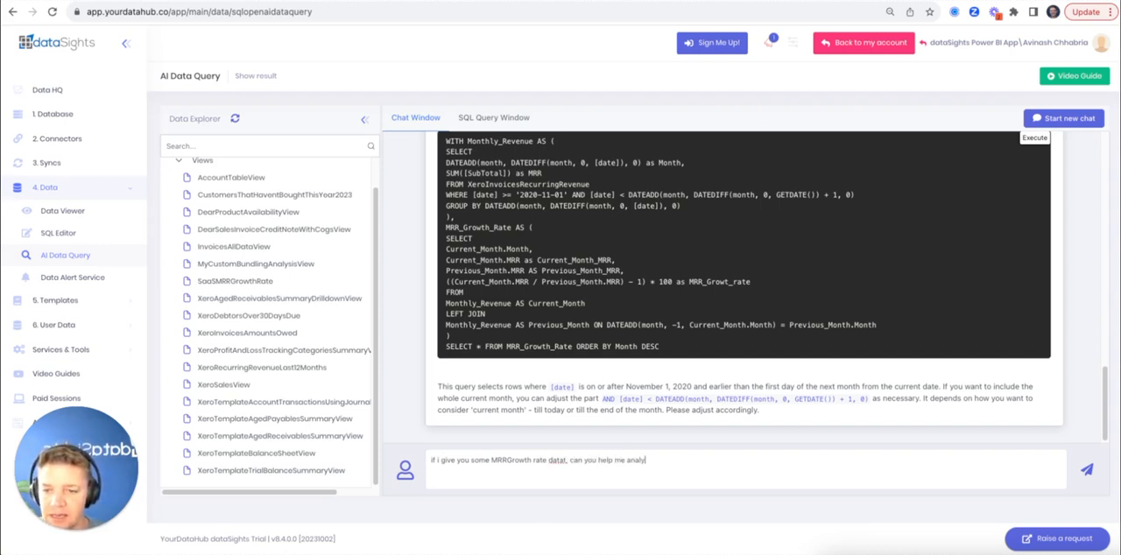
type("se it please")
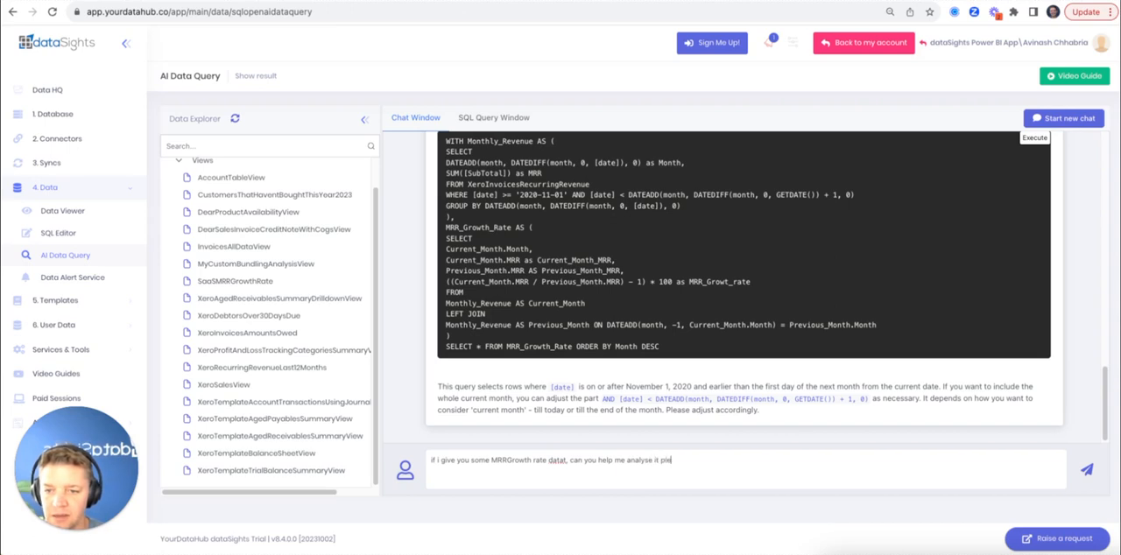
key("Return")
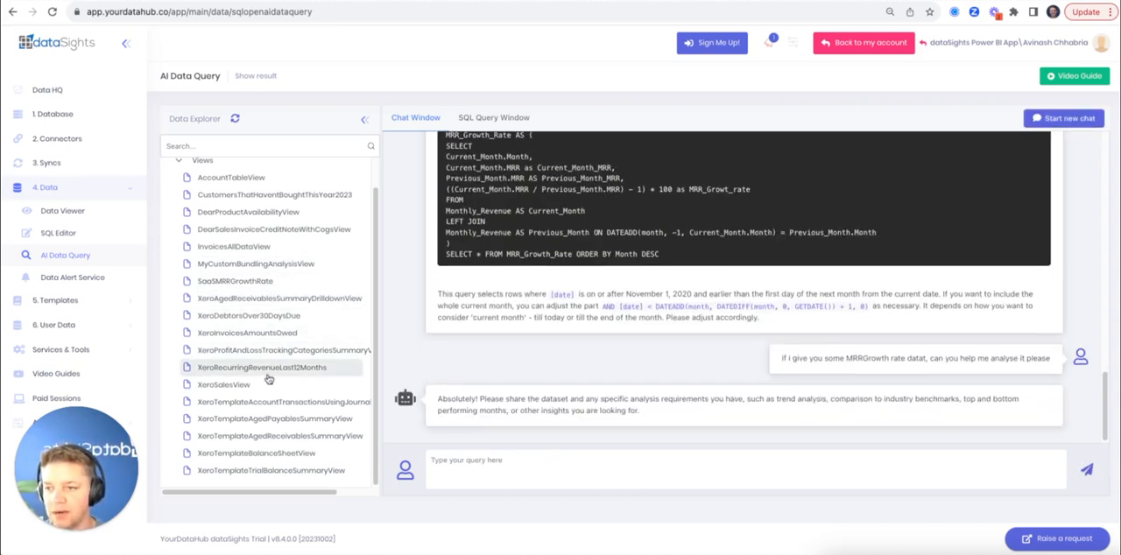
Filter the Data Explorer by "saas" and run Get Insights on the SaaSMRRGrowthRate view
left_click(242, 145)
type("saas")
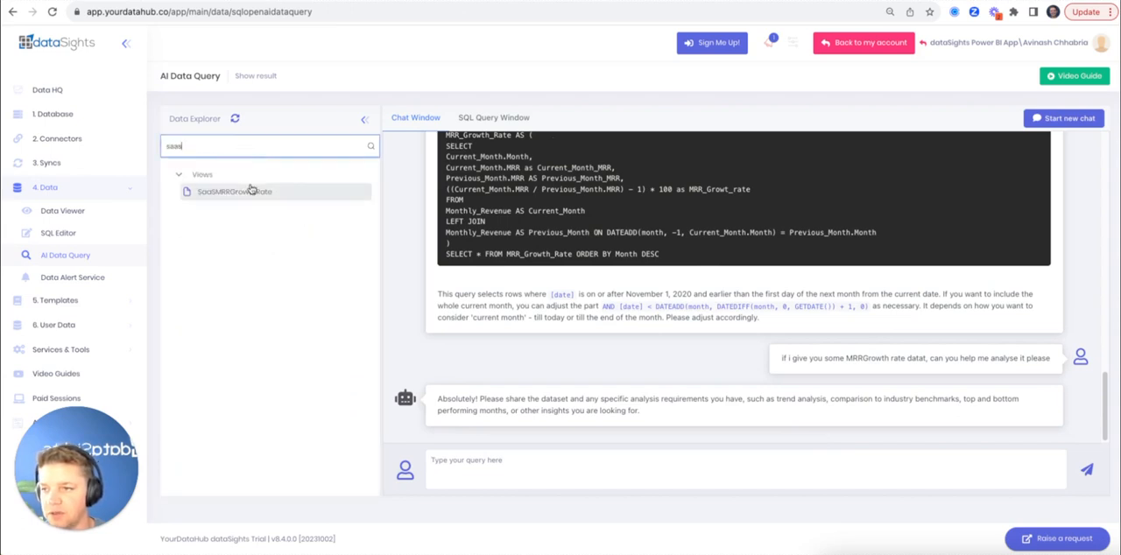
right_click(251, 191)
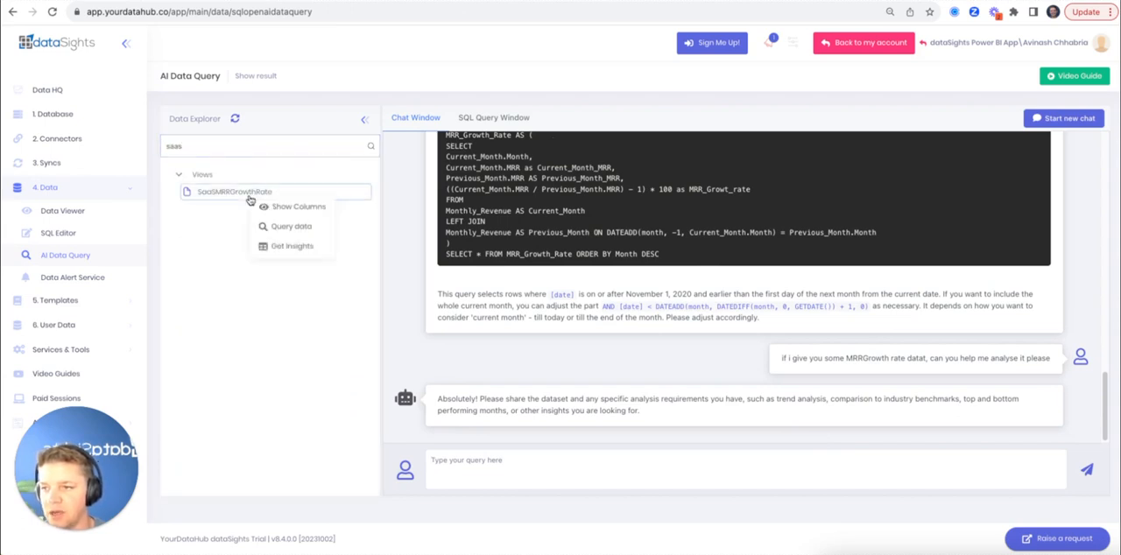
left_click(281, 247)
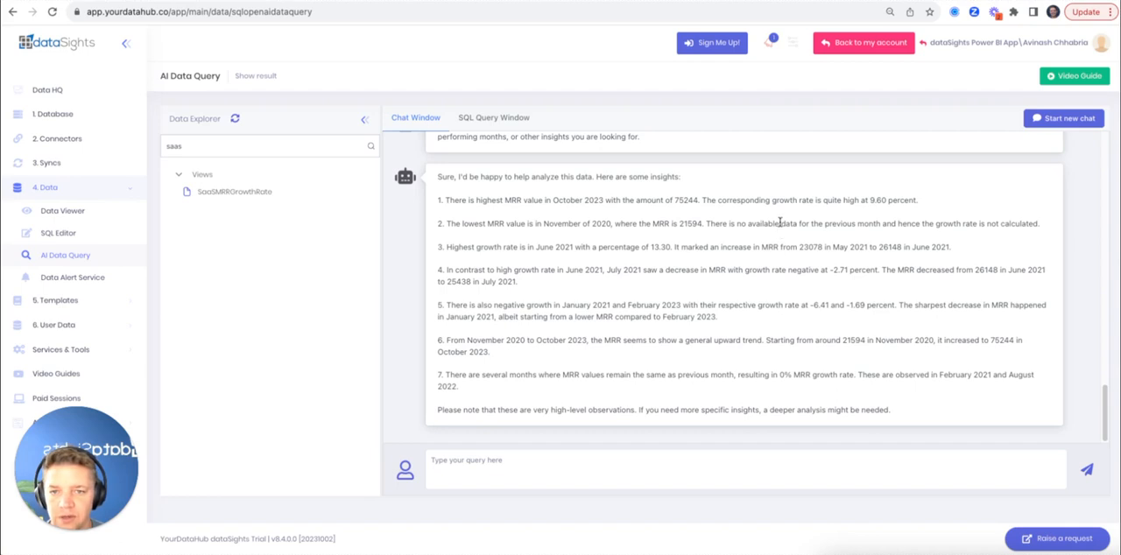
Read through the assistant's insights on the SaaSMRRGrowthRate data, from the lowest MRR value to the months without growth
left_click_drag(778, 224, 533, 213)
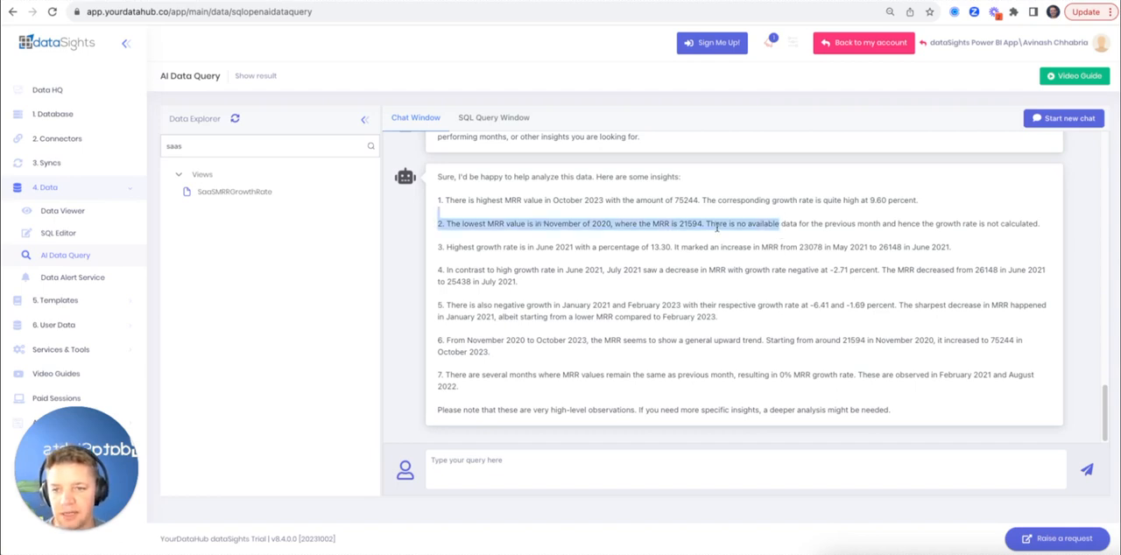
left_click(664, 254)
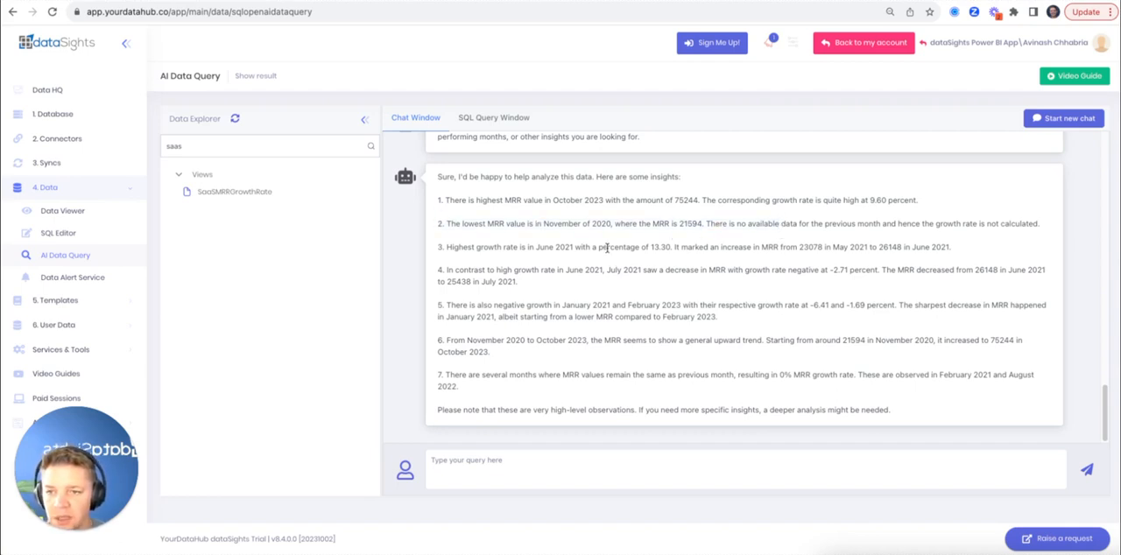
left_click_drag(606, 248, 758, 248)
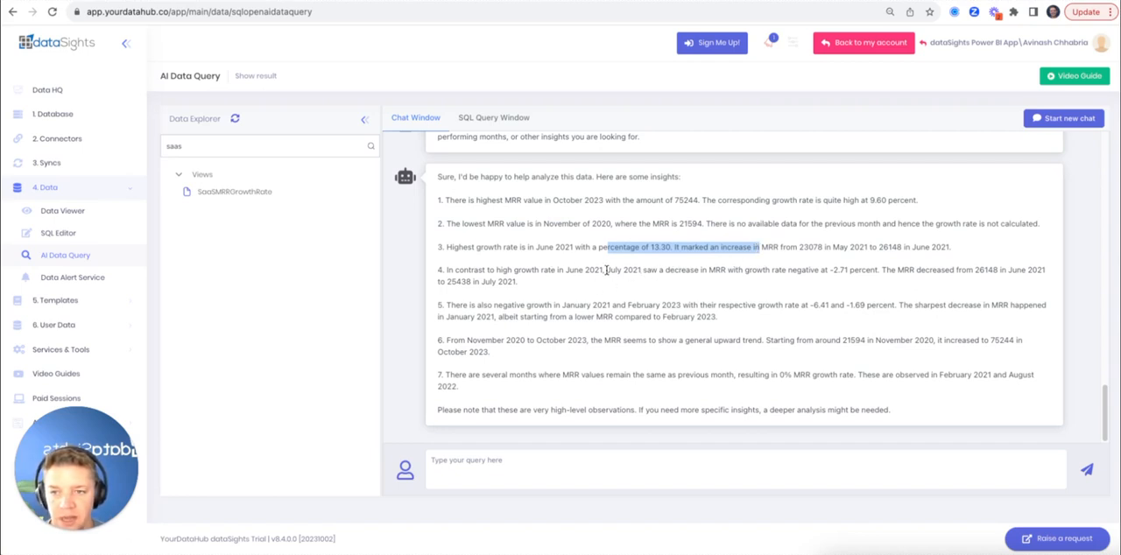
left_click_drag(607, 270, 727, 270)
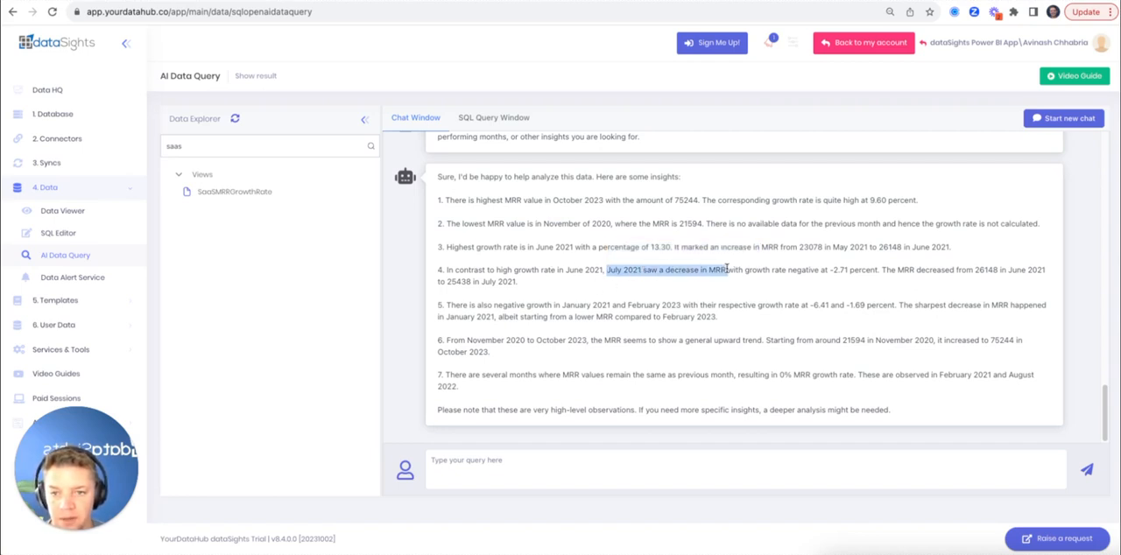
double_click(630, 271)
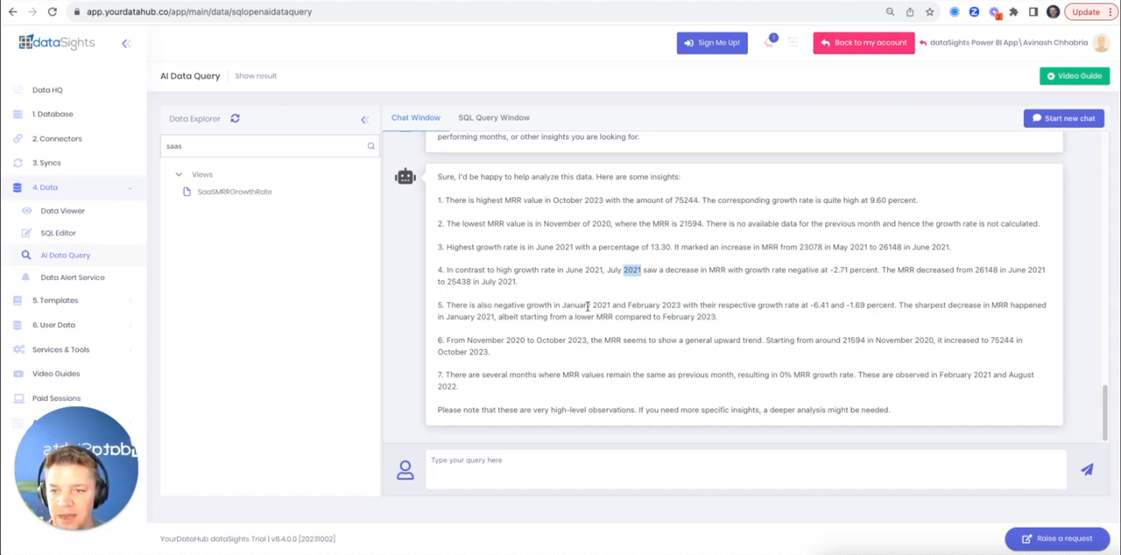
left_click_drag(587, 305, 718, 309)
left_click(662, 316)
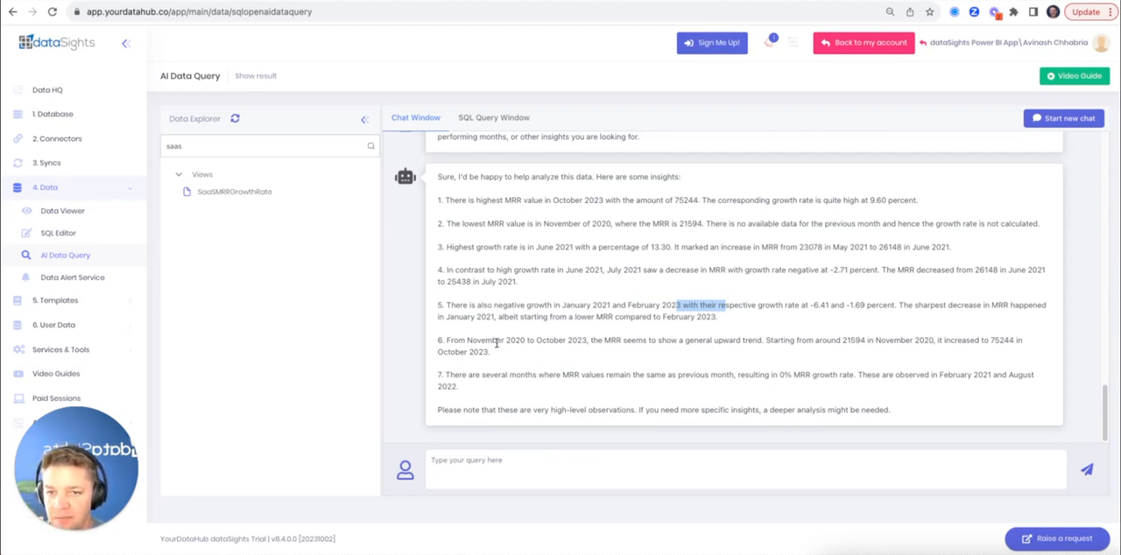
left_click_drag(496, 342, 600, 344)
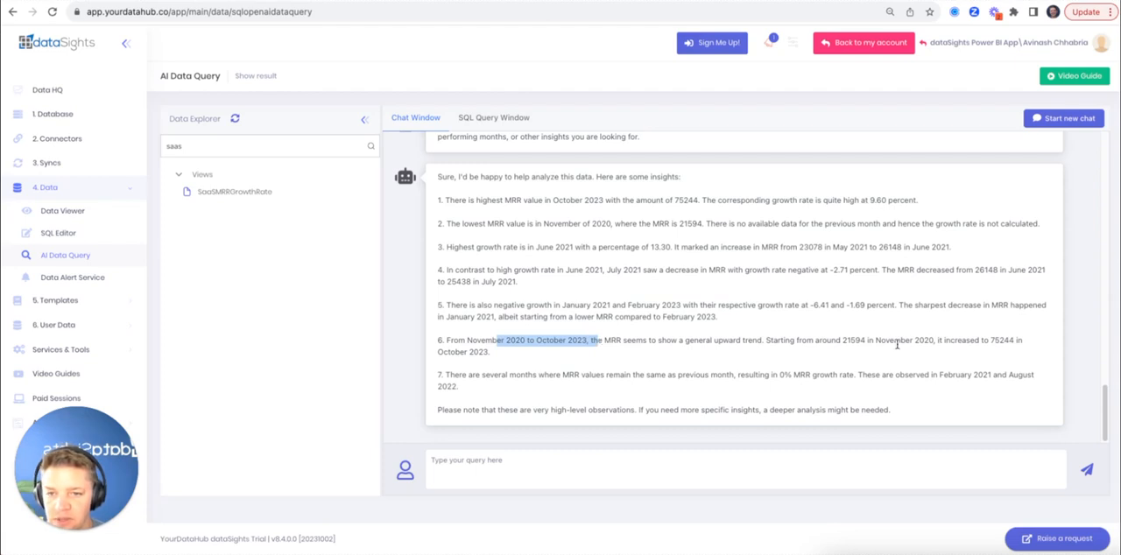
left_click_drag(543, 375, 820, 377)
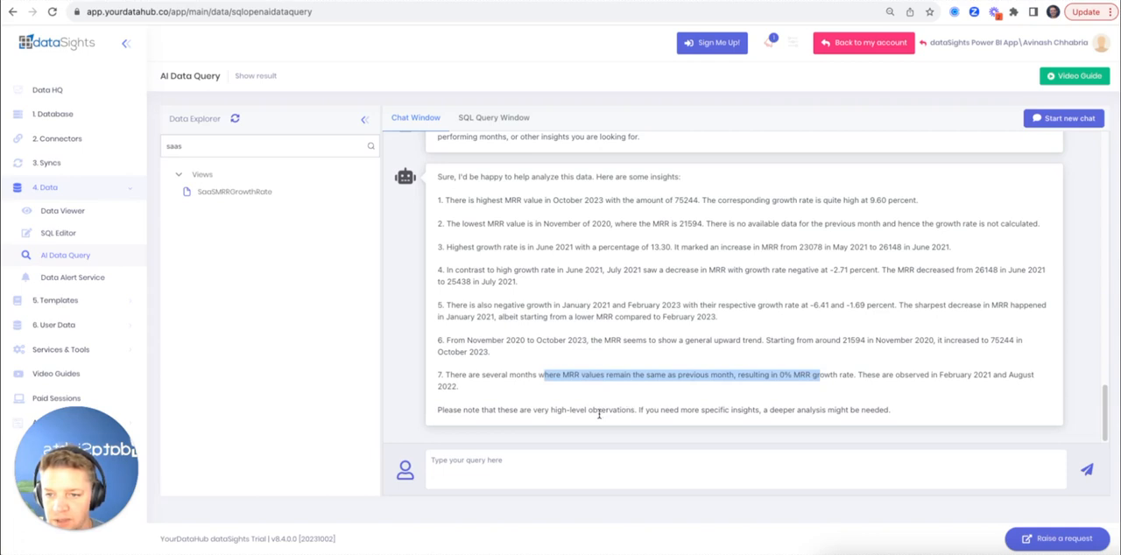
Ask the assistant "can you show me the average mrr growth rate" and check the average in its answer
left_click(591, 464)
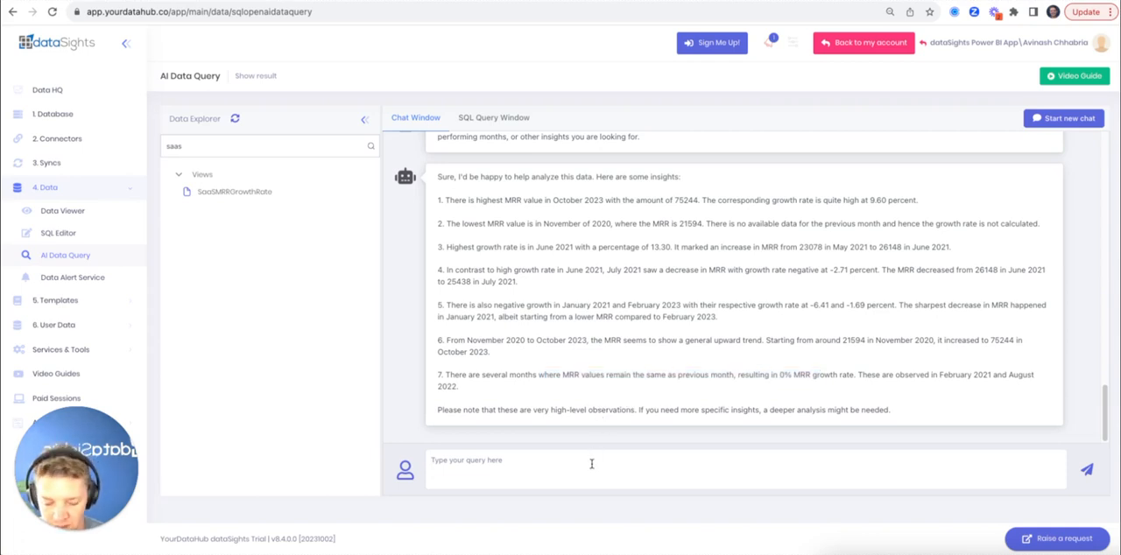
type("can you show me the a")
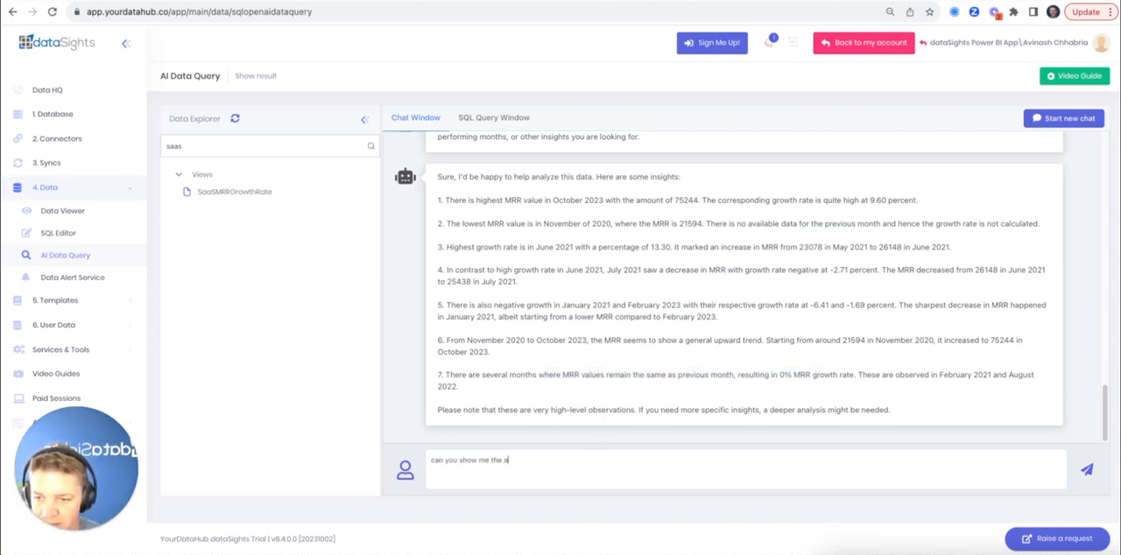
type("verage")
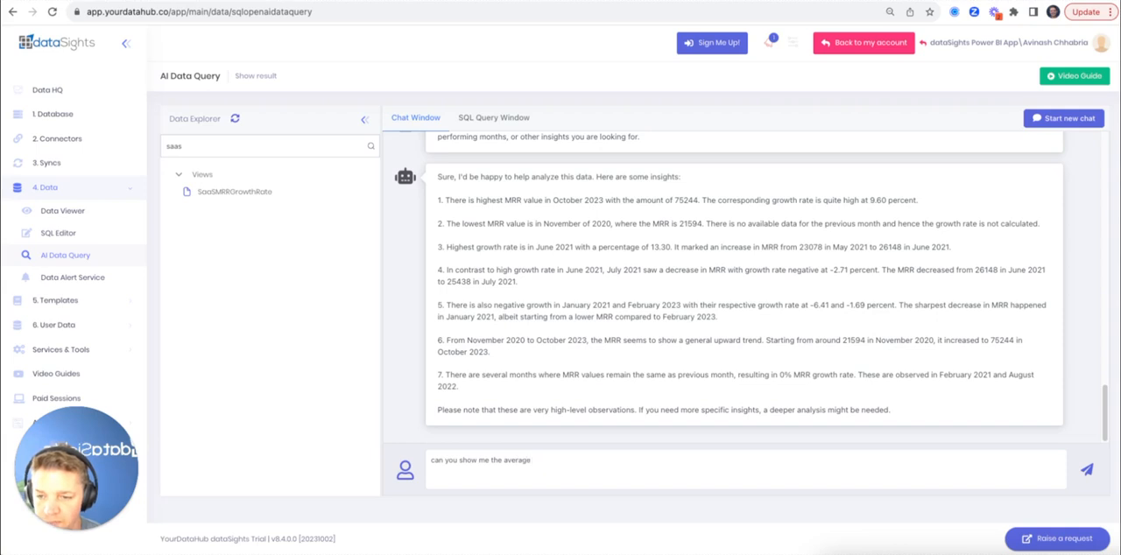
type(" mrr gr")
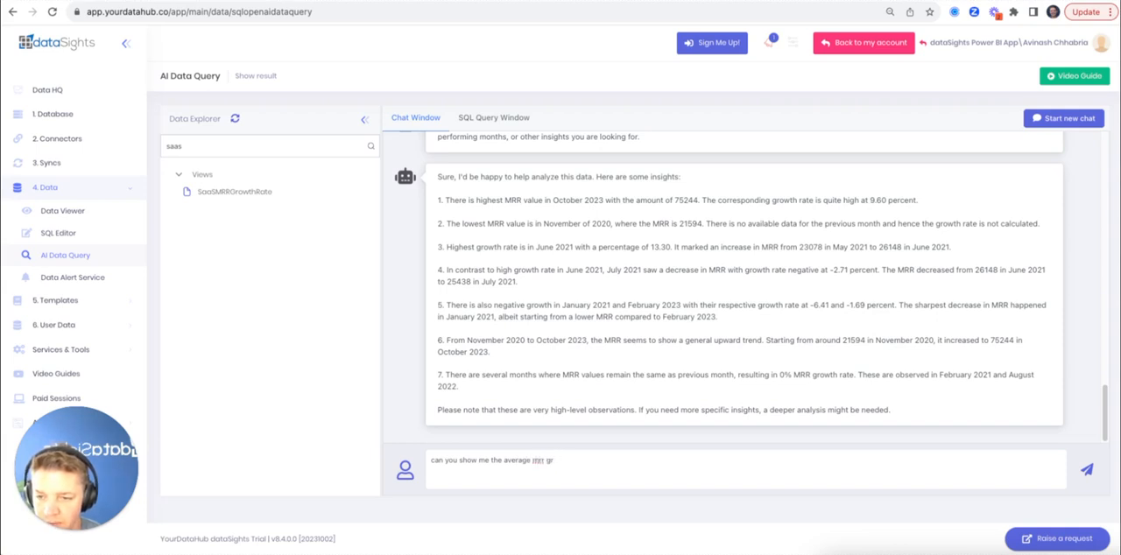
type("woth rate")
key("Return")
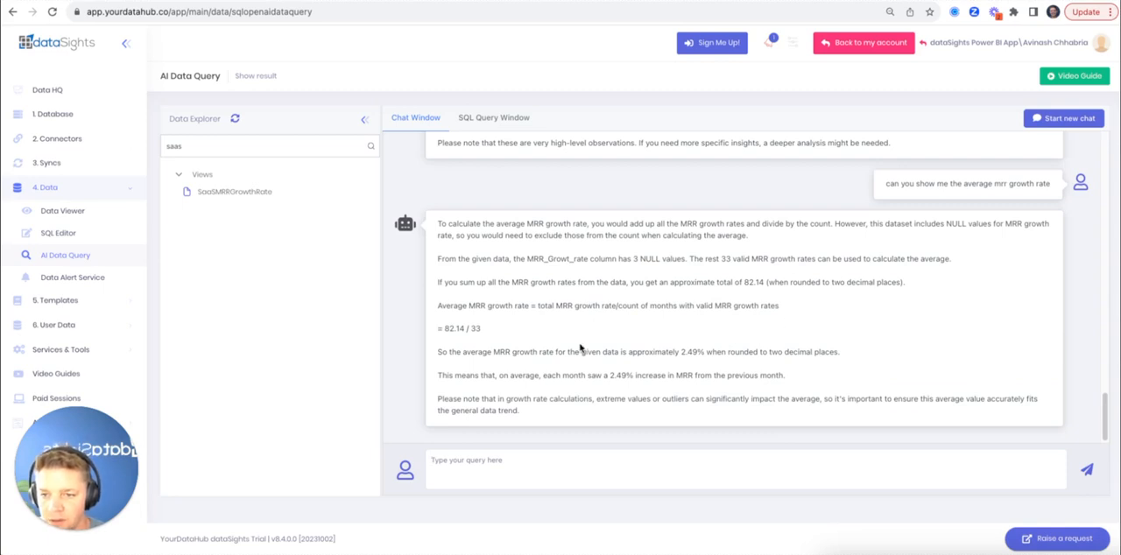
left_click_drag(588, 352, 768, 352)
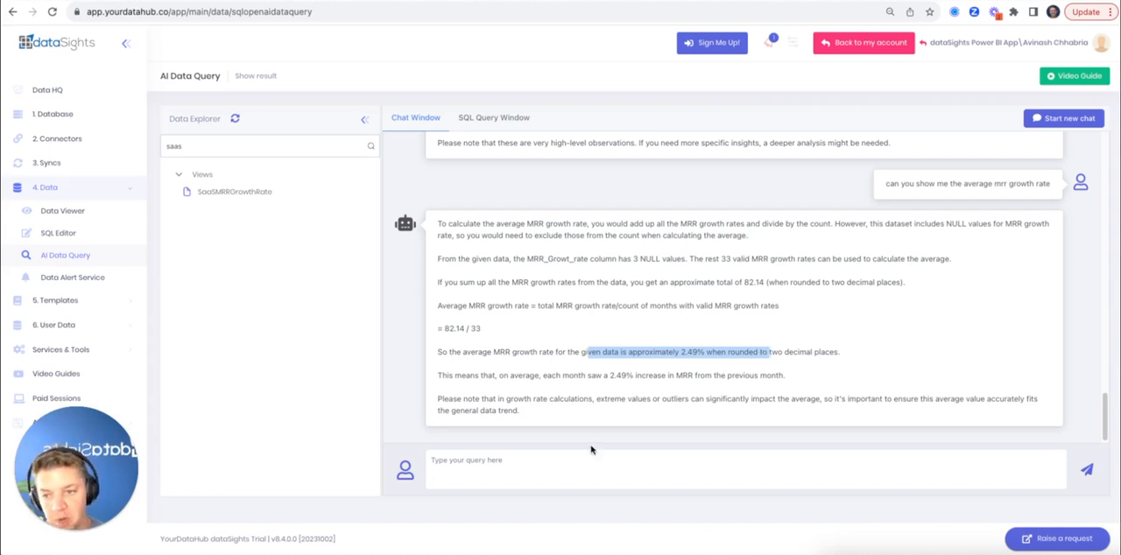
Ask "how does that compare to the Saas industry in general and for technology businesses specifically" and review the benchmark growth rates in the reply
left_click(530, 464)
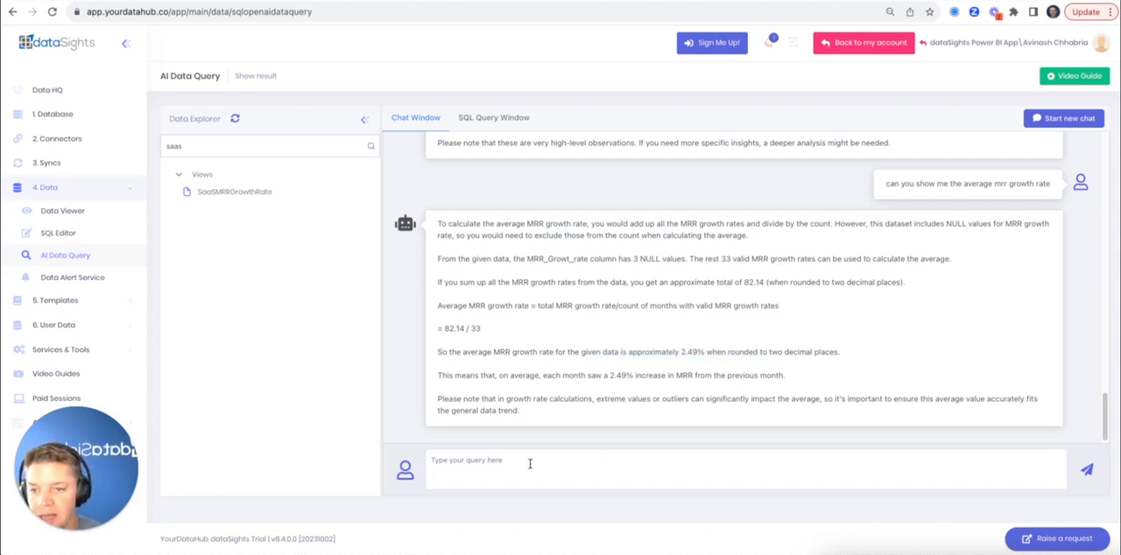
type("how ")
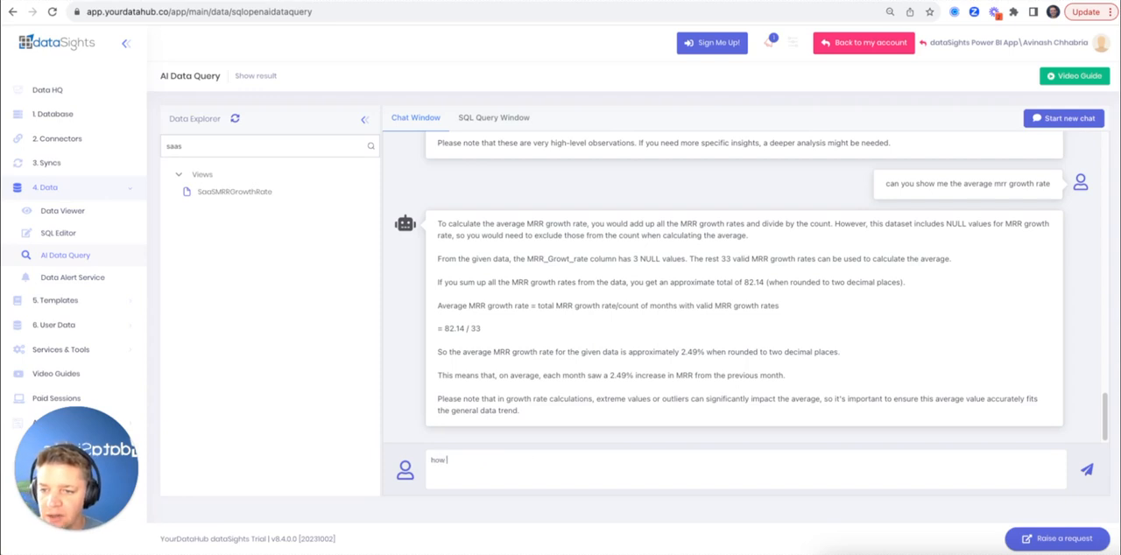
type("does that compare to the S")
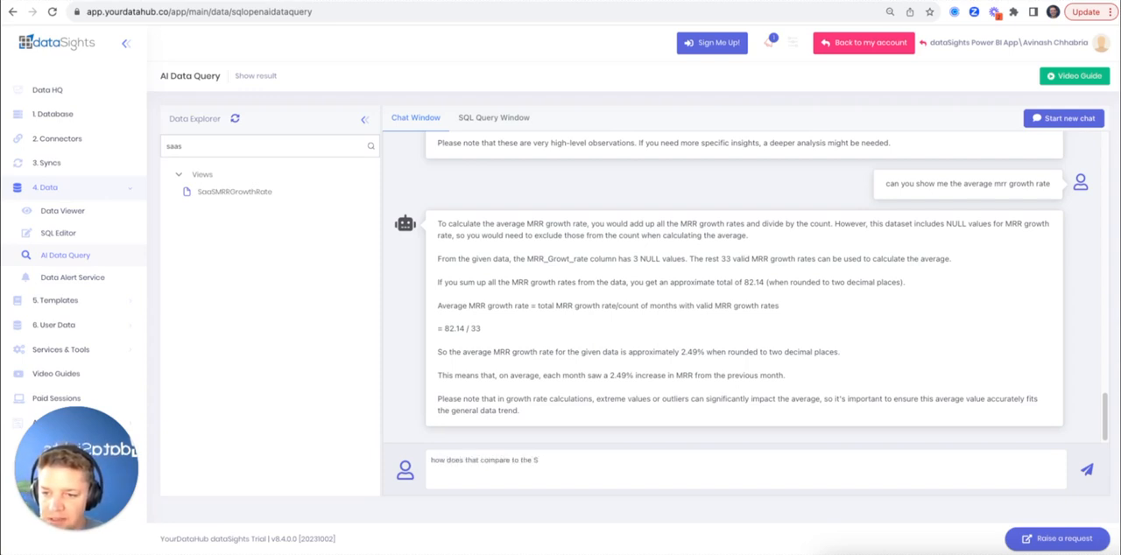
type("aas indu")
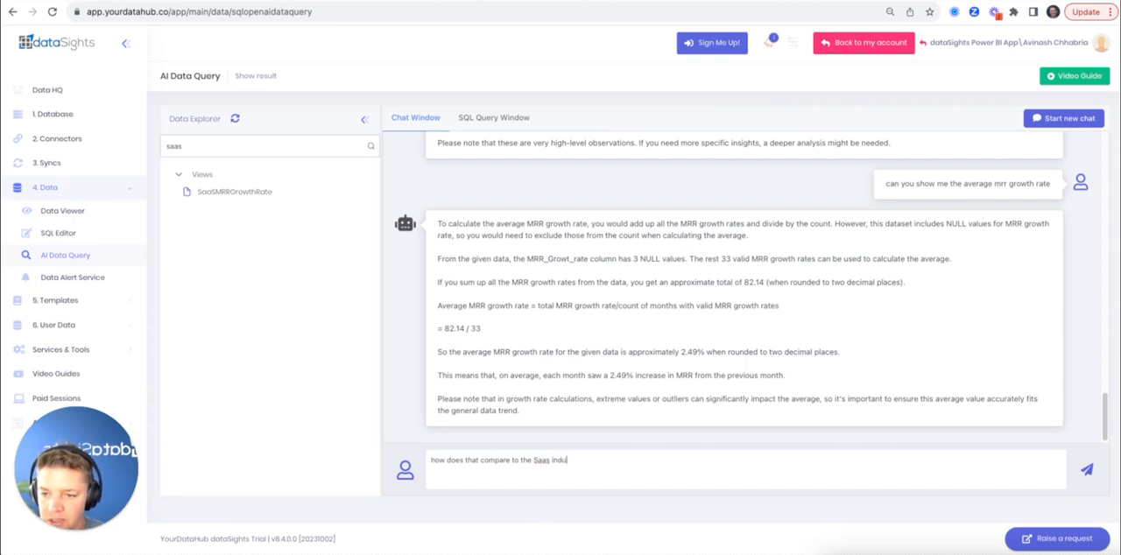
type("stry in gener")
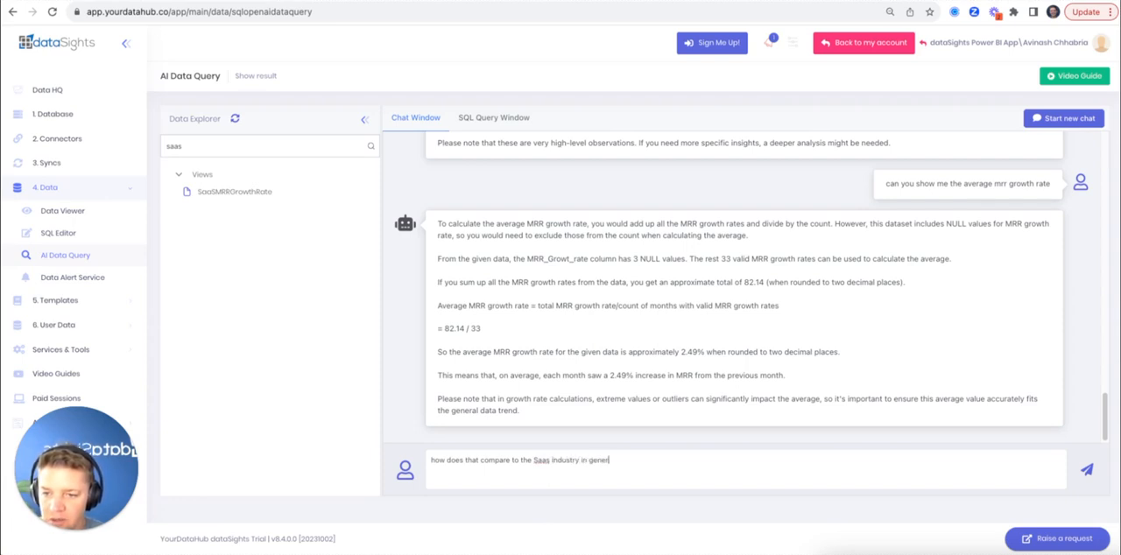
type("al and for technolo")
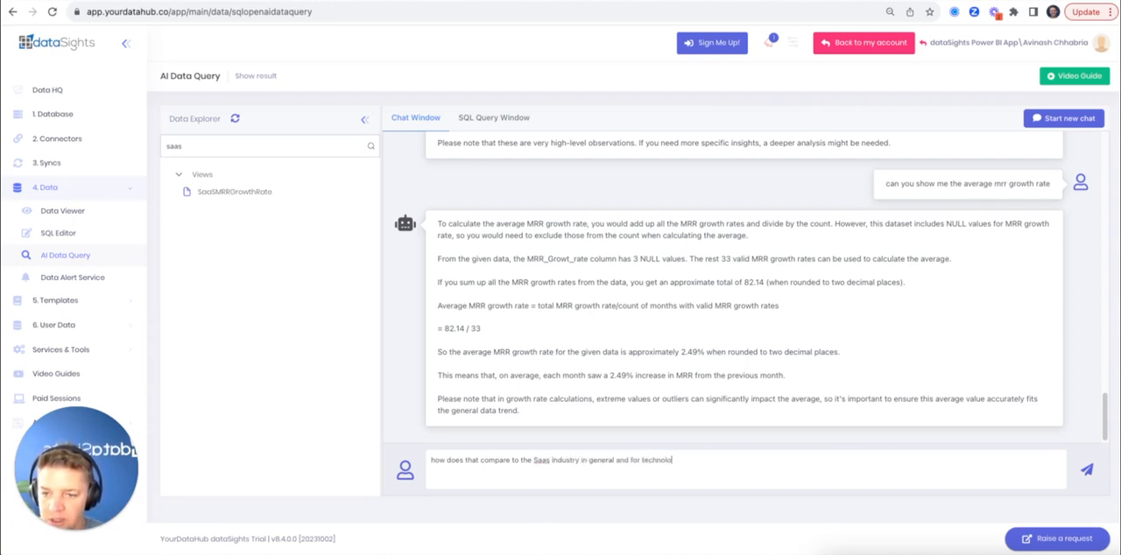
type("gy businesses spe")
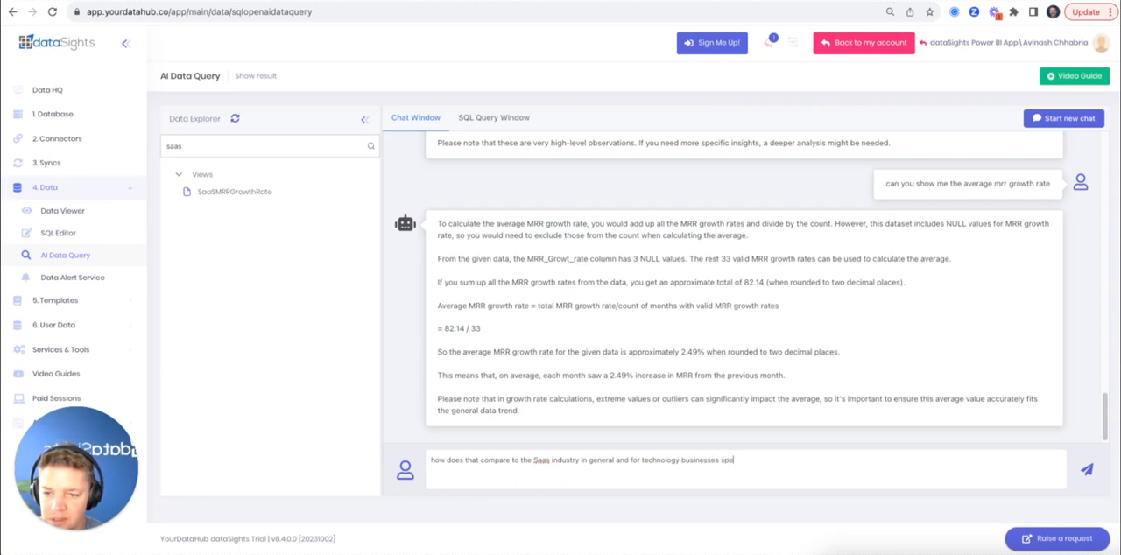
type("cifically")
key("Return")
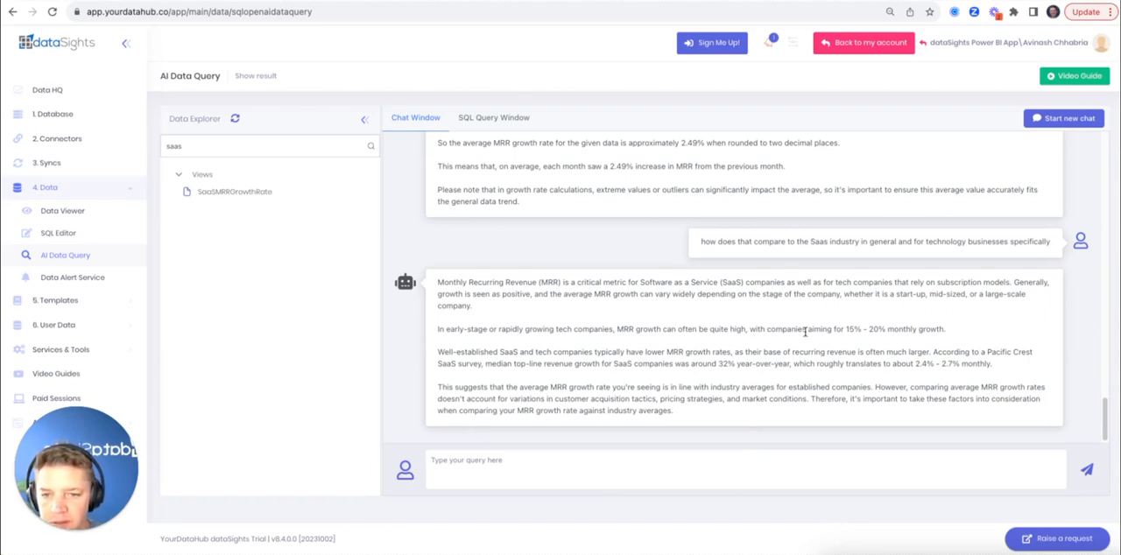
left_click_drag(804, 332, 939, 331)
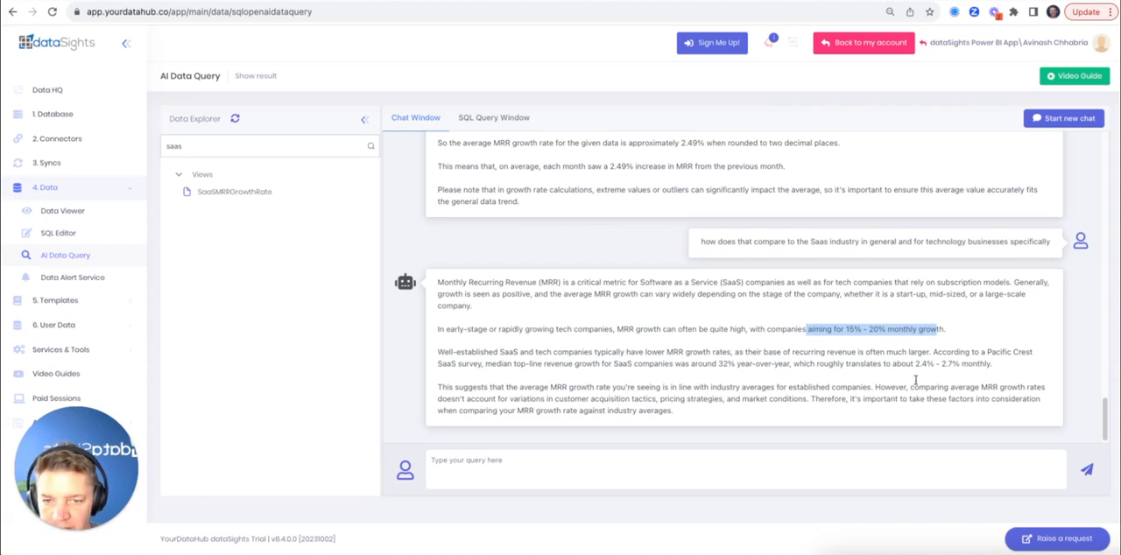
left_click_drag(814, 367, 980, 366)
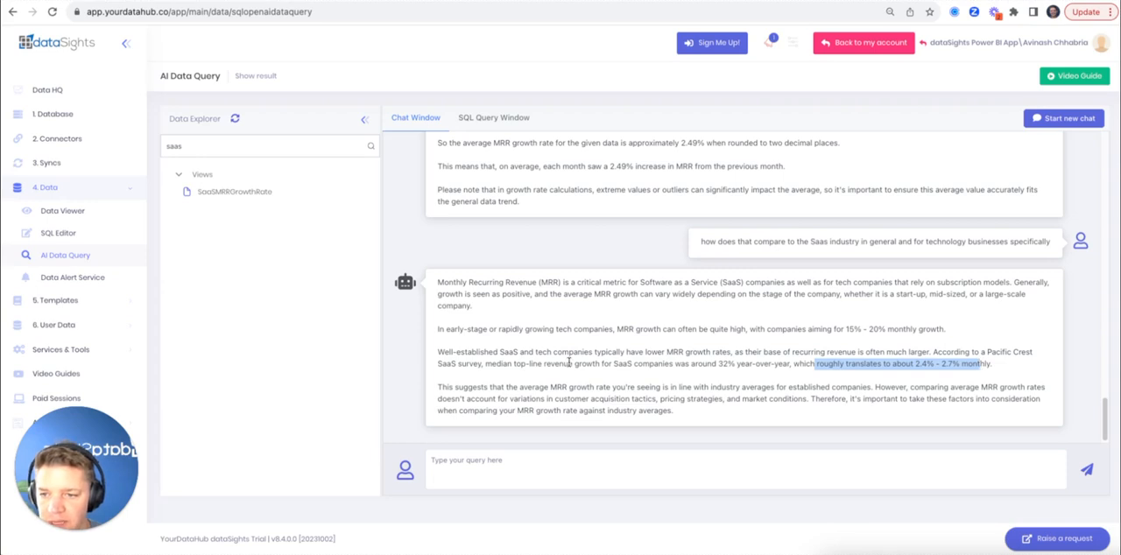
left_click_drag(574, 364, 963, 365)
left_click(778, 379)
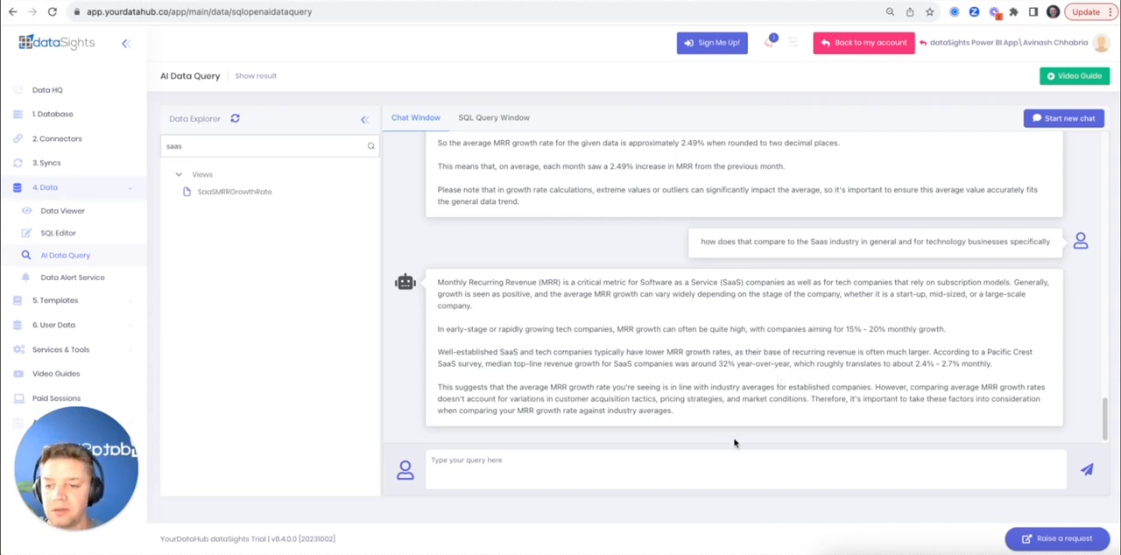
Ask the assistant "what can we do to increase our mrr growth rate" and review the strategies it suggests
left_click(686, 466)
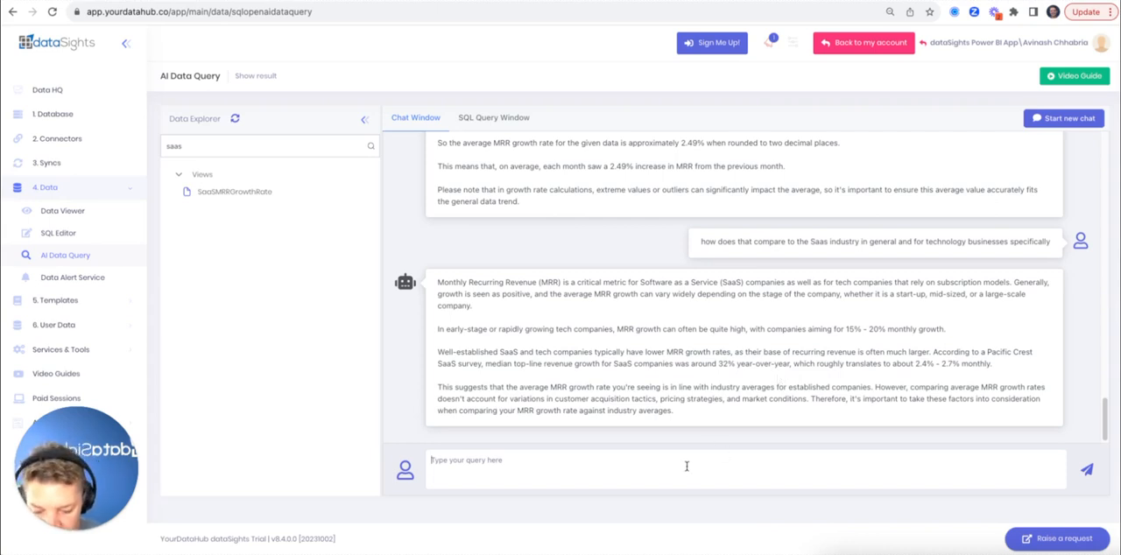
type("what can we do")
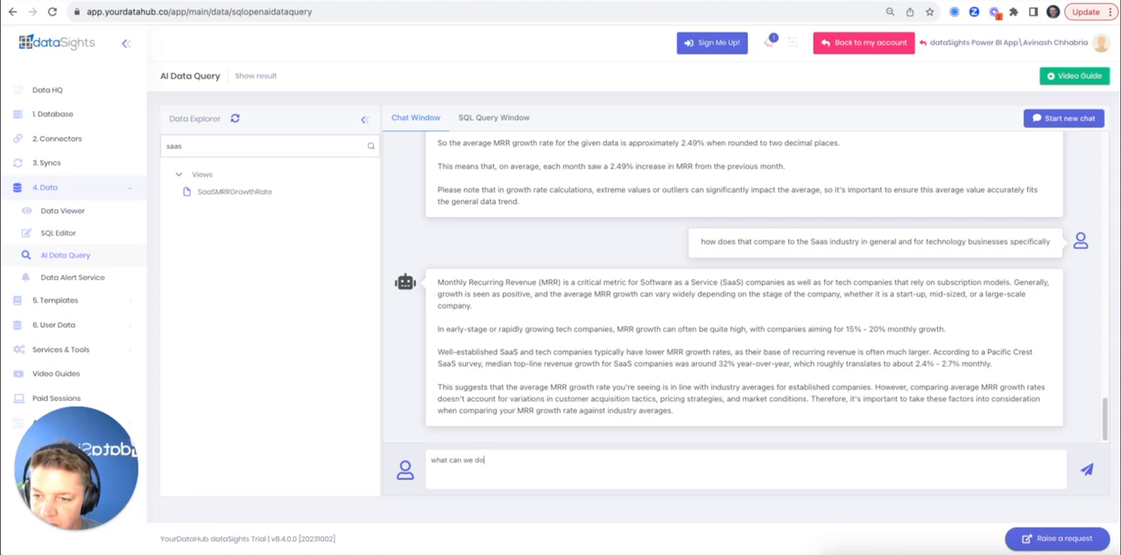
type(" to increase our")
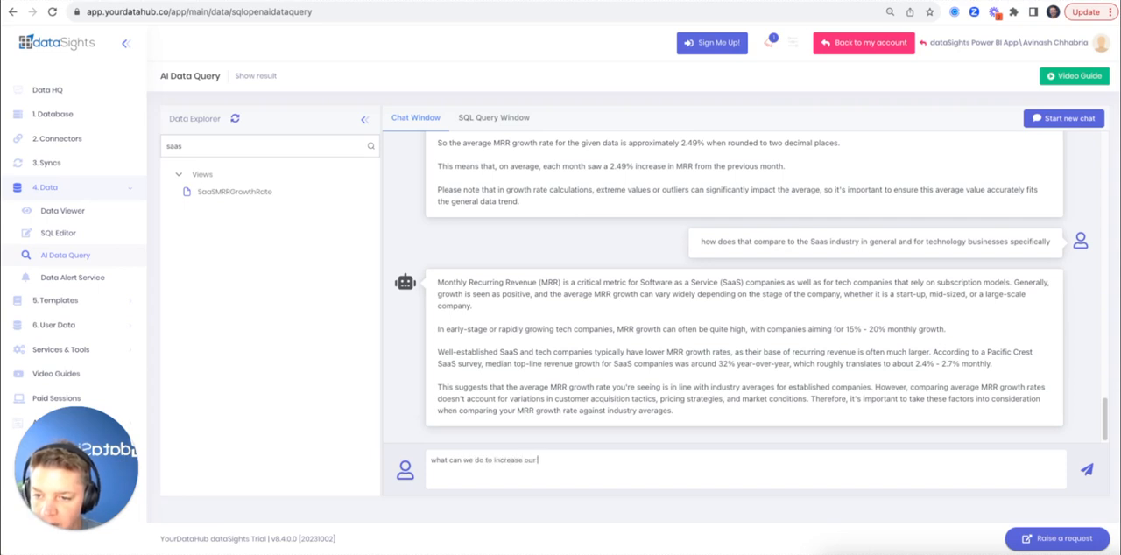
type(" mrr grow")
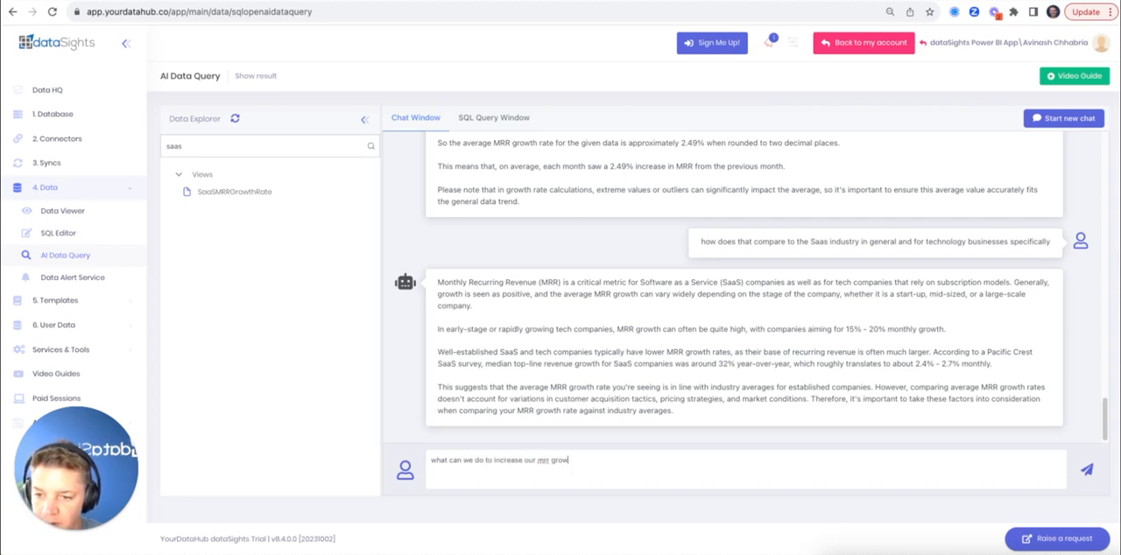
type("th rate")
key("Return")
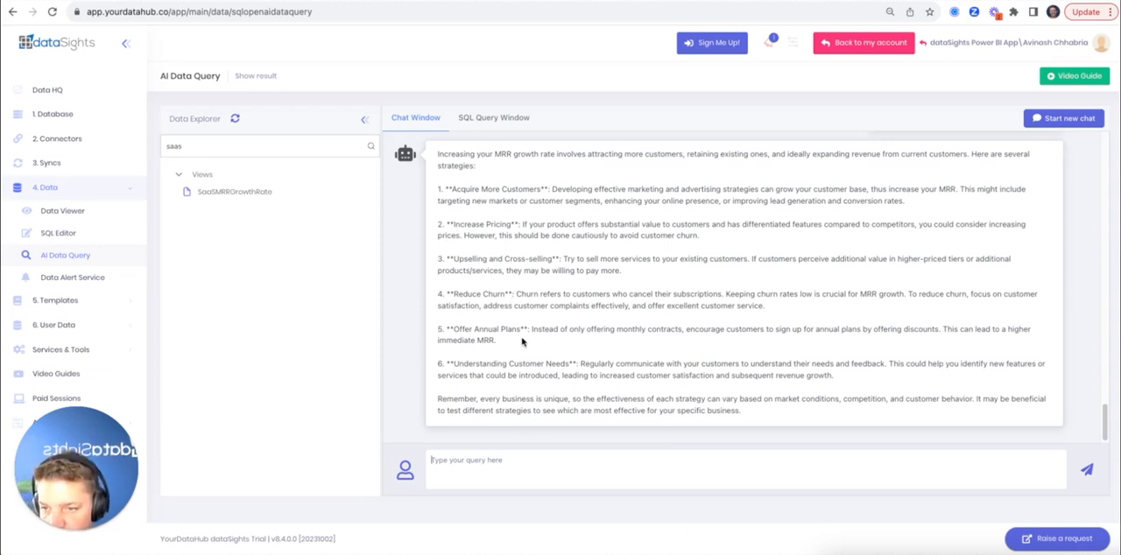
left_click_drag(457, 327, 524, 332)
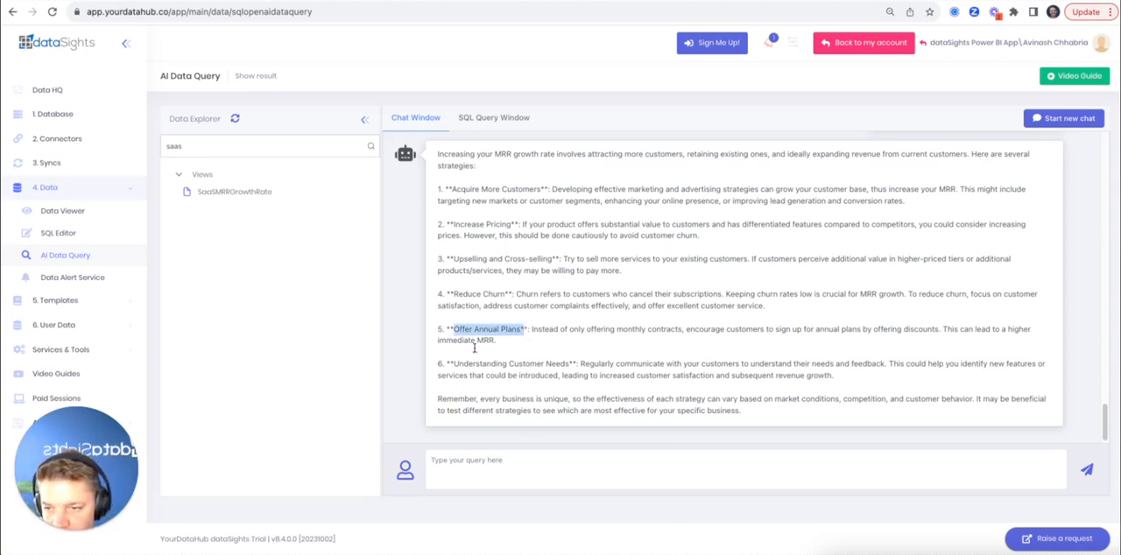
left_click(477, 357)
left_click_drag(482, 364, 580, 364)
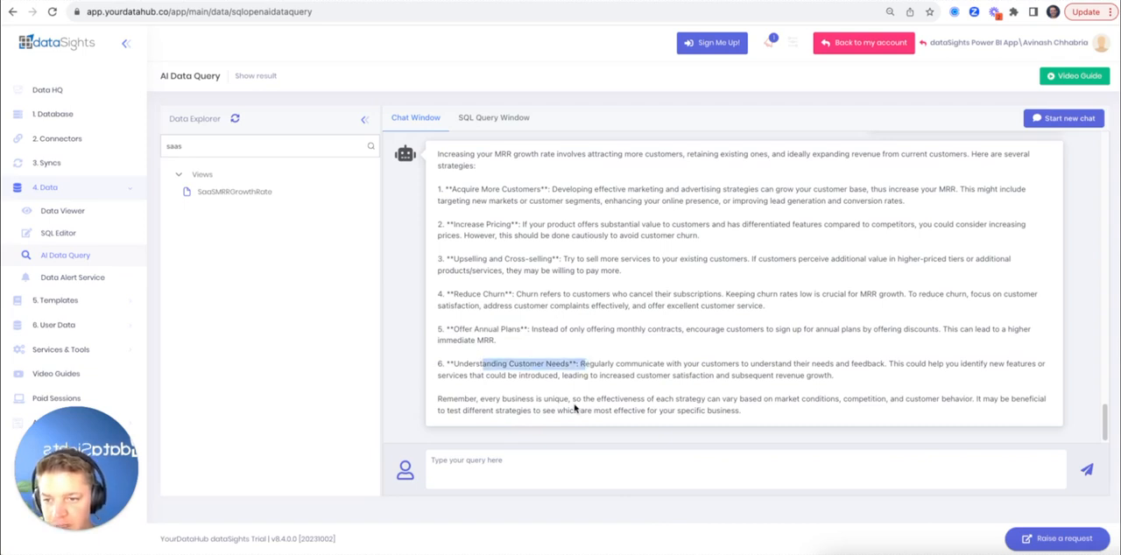
left_click(574, 408)
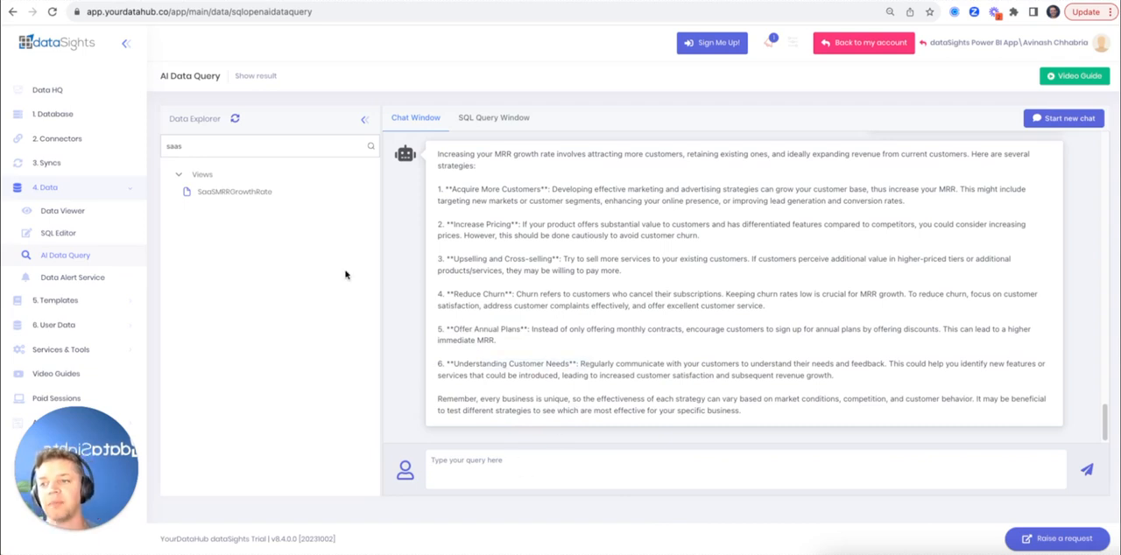